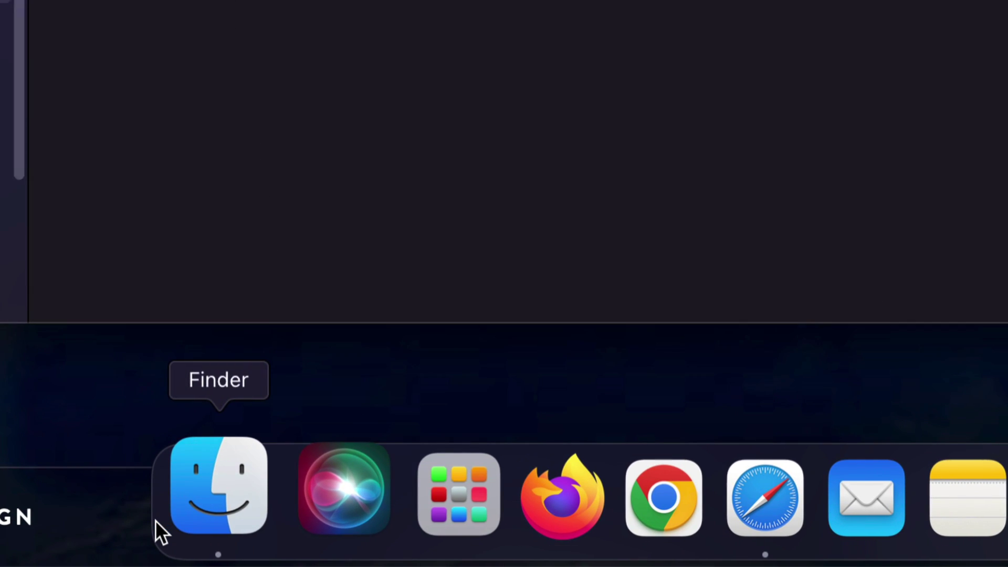
# - Bring up a Finder window on the YouTube Backup drive and enter the CreativeFreedom_Videos folder
pyautogui.click(156, 520)
pyautogui.moveTo(105, 173); pyautogui.dragTo(526, 131)
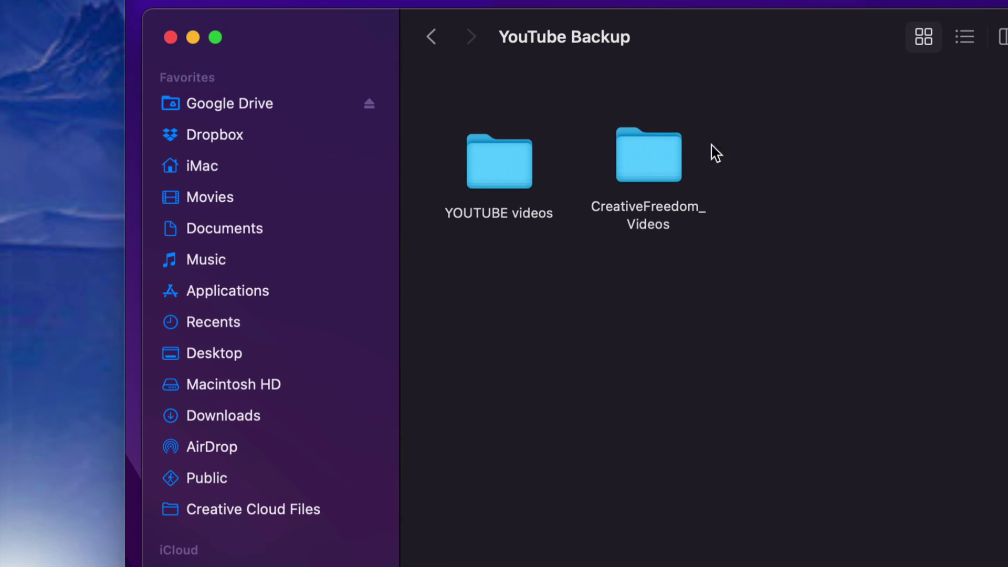
pyautogui.doubleClick(671, 155)
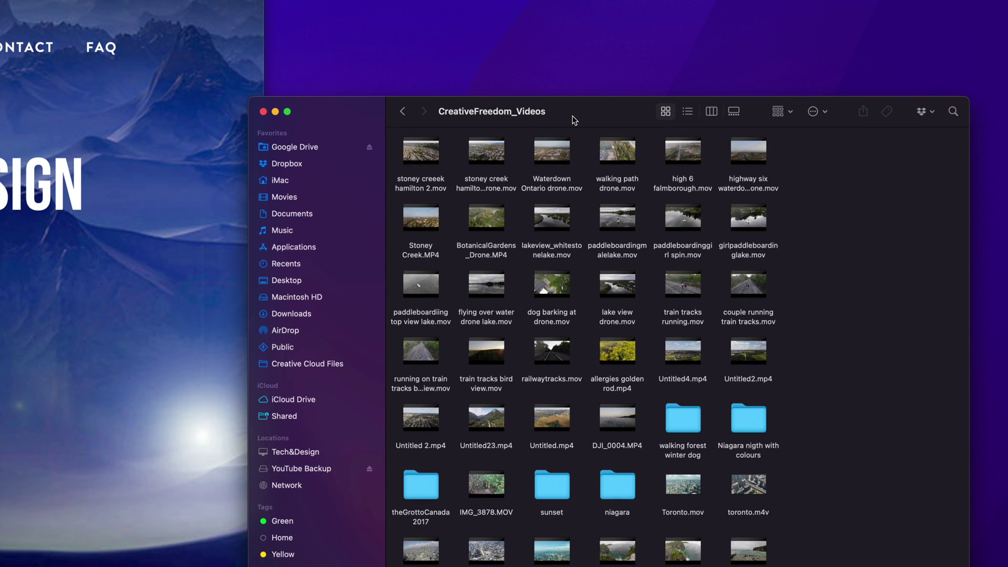
pyautogui.moveTo(650, 266)
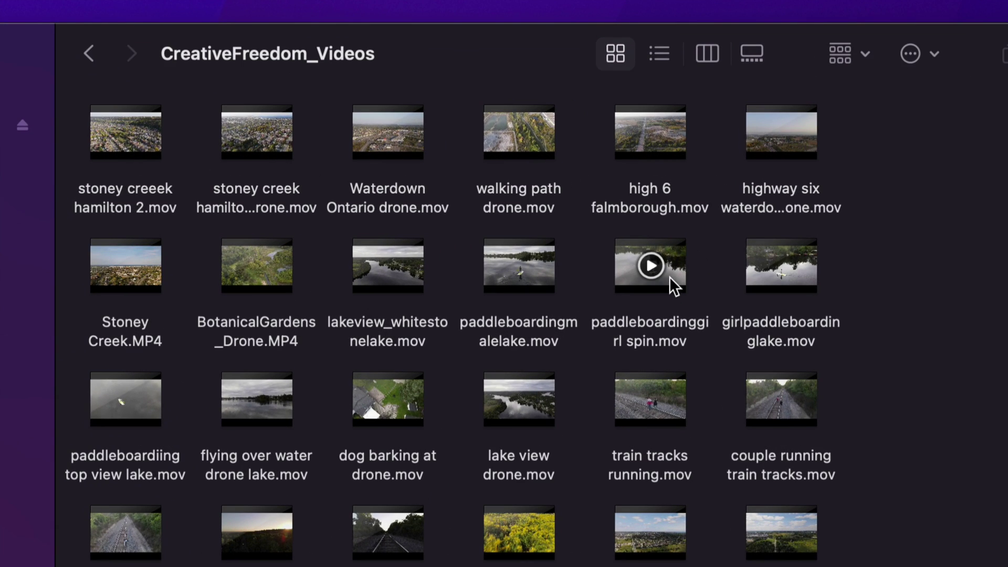
# - Send paddleboardinggirl spin.mov to the Trash via its context menu
pyautogui.rightClick(669, 276)
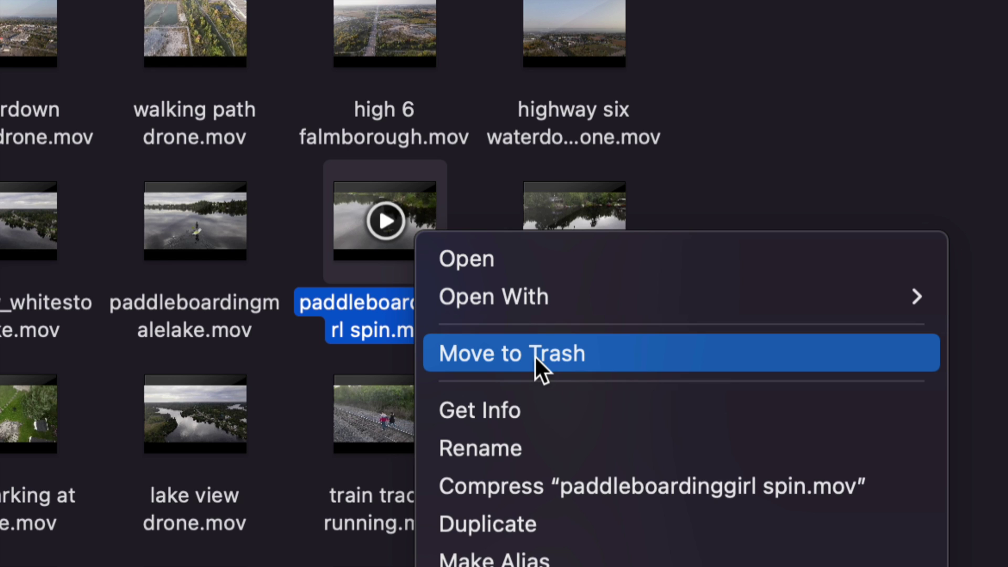
pyautogui.click(534, 355)
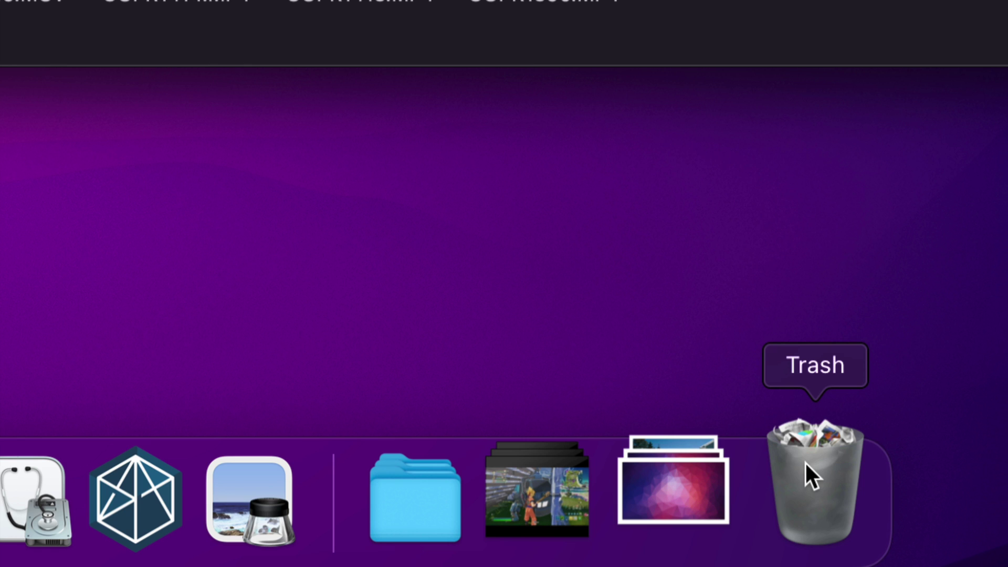
# - Empty the Trash from the Dock, confirming the permanent erase of its contents
pyautogui.rightClick(805, 461)
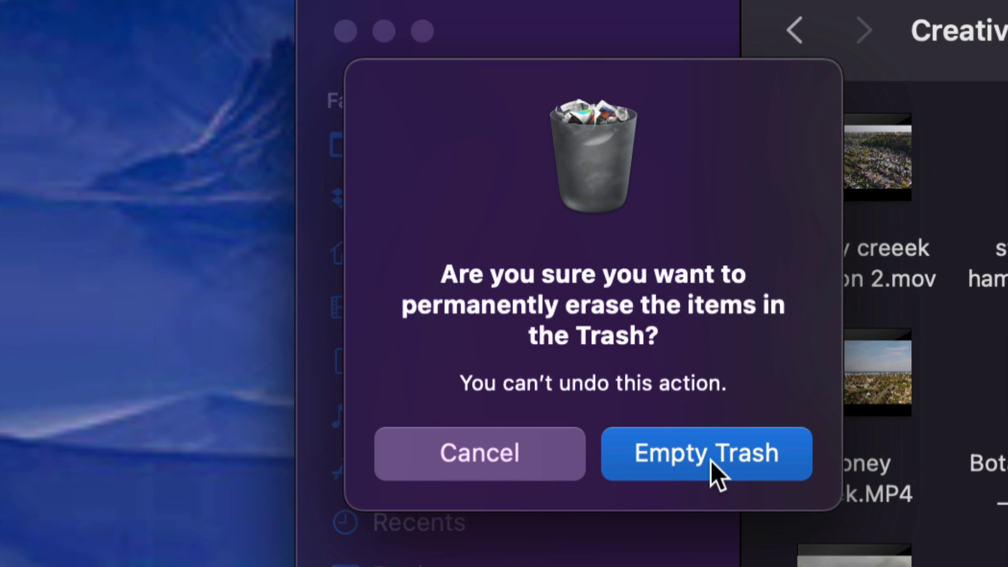
pyautogui.click(710, 461)
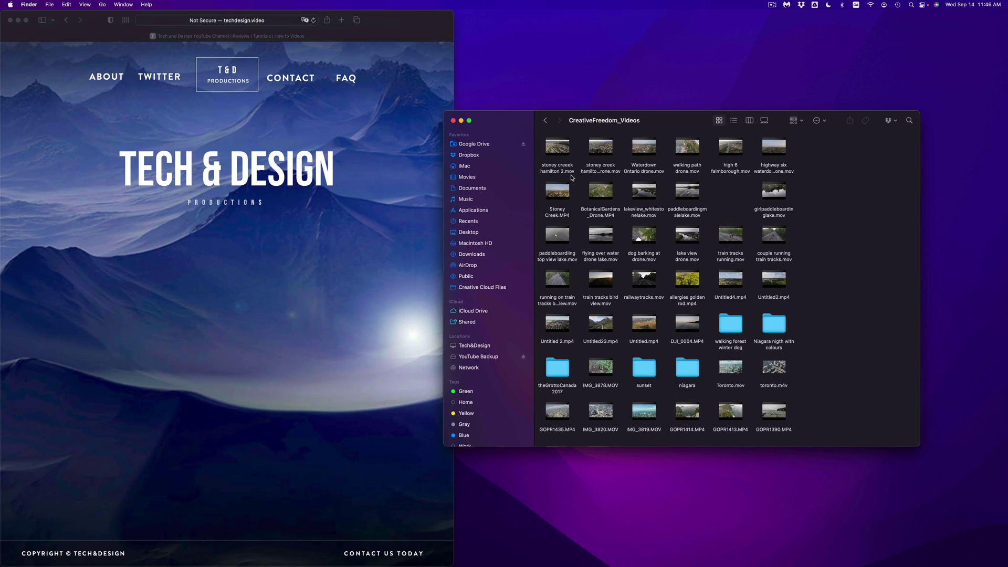
# - Trash the Niagara nigth with colours folder with Command+Delete and drag toronto.m4v onto the Dock Trash
pyautogui.moveTo(649, 122); pyautogui.dragTo(629, 124)
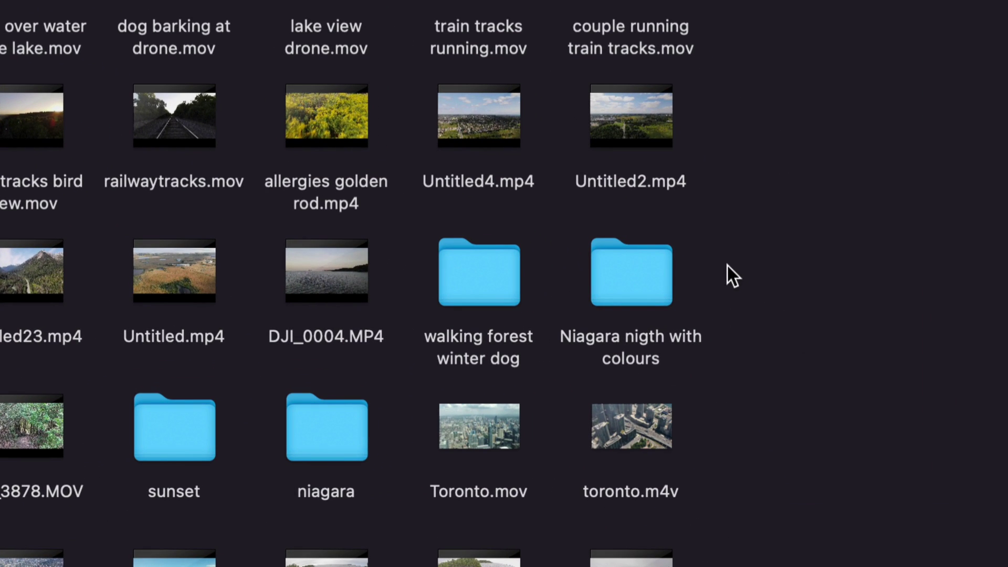
pyautogui.moveTo(727, 265); pyautogui.dragTo(612, 324)
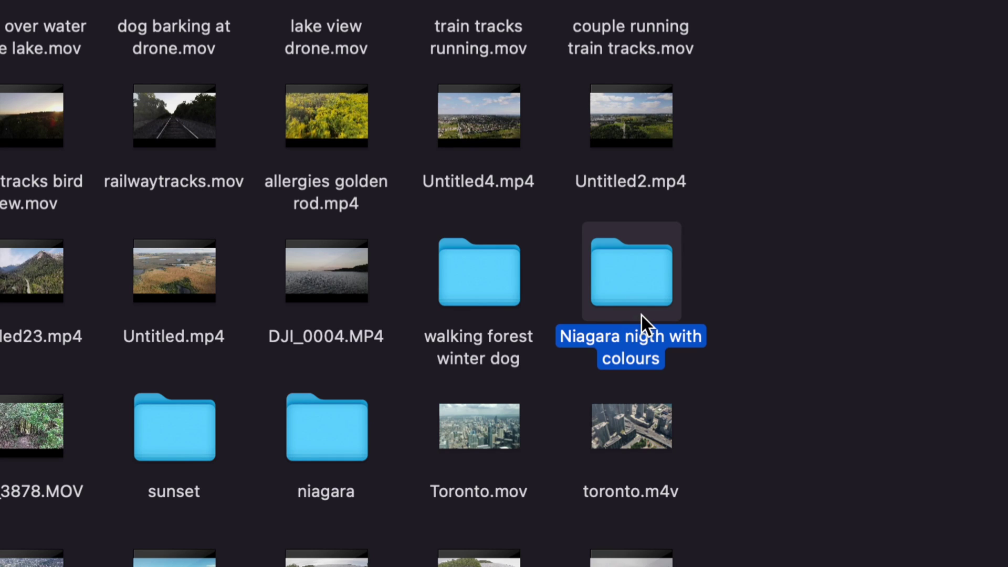
pyautogui.press('super+BackSpace')
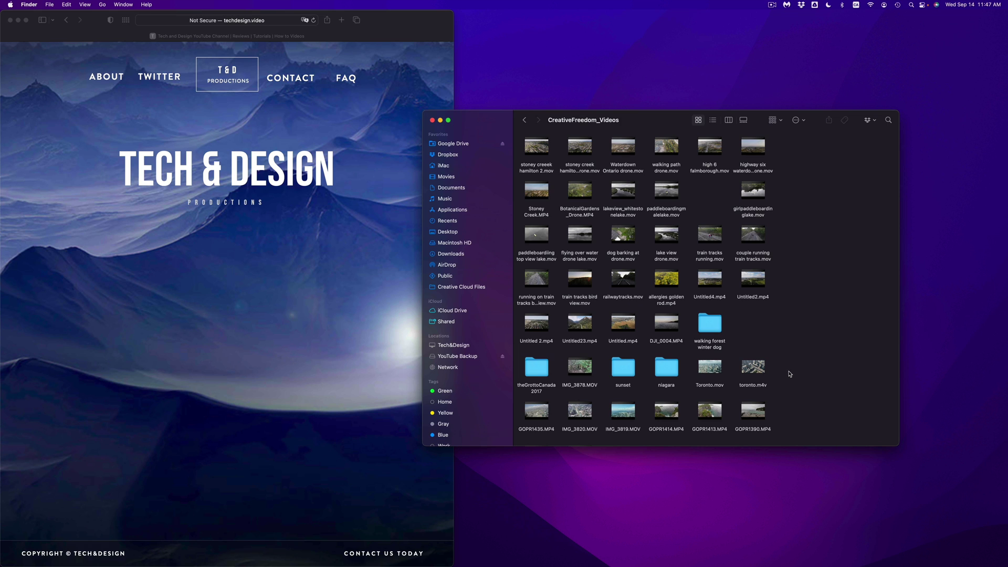
pyautogui.moveTo(756, 367)
pyautogui.mouseDown()
pyautogui.moveTo(851, 449)
pyautogui.moveTo(834, 543)
pyautogui.mouseUp()
pyautogui.moveTo(825, 477)
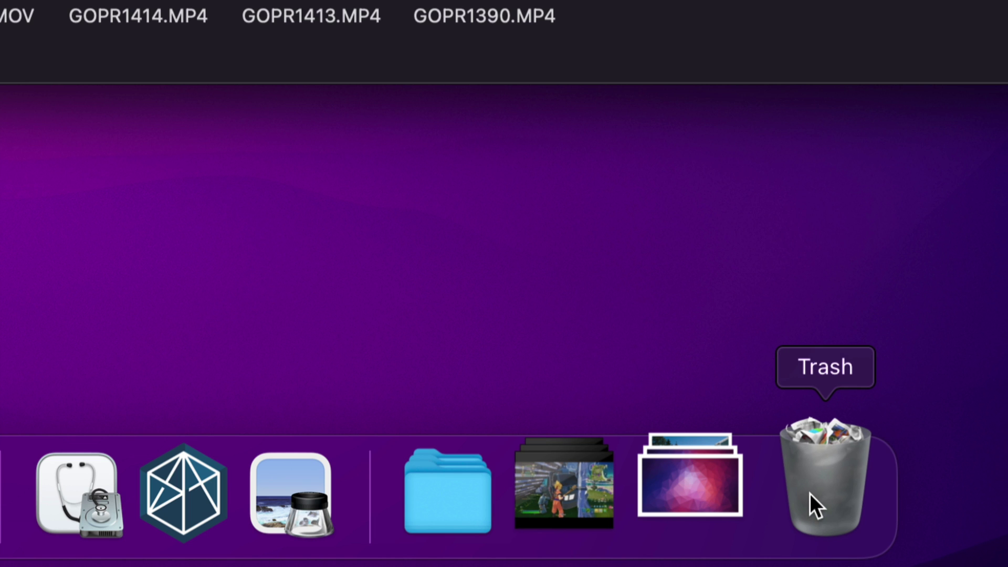
# - Empty the Trash from its Finder window, confirming permanent erase of the Niagara folder and toronto.m4v
pyautogui.click(809, 494)
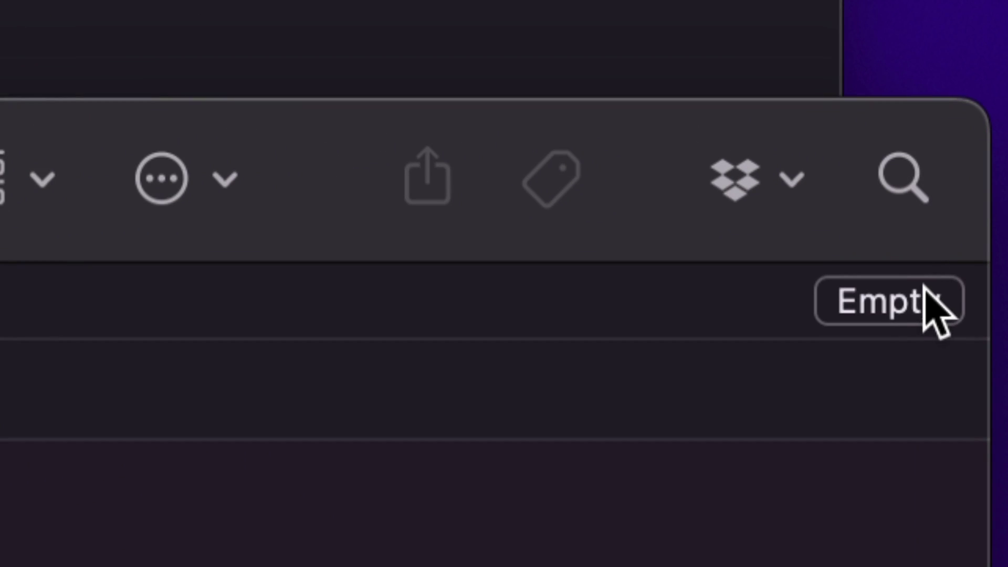
pyautogui.click(892, 239)
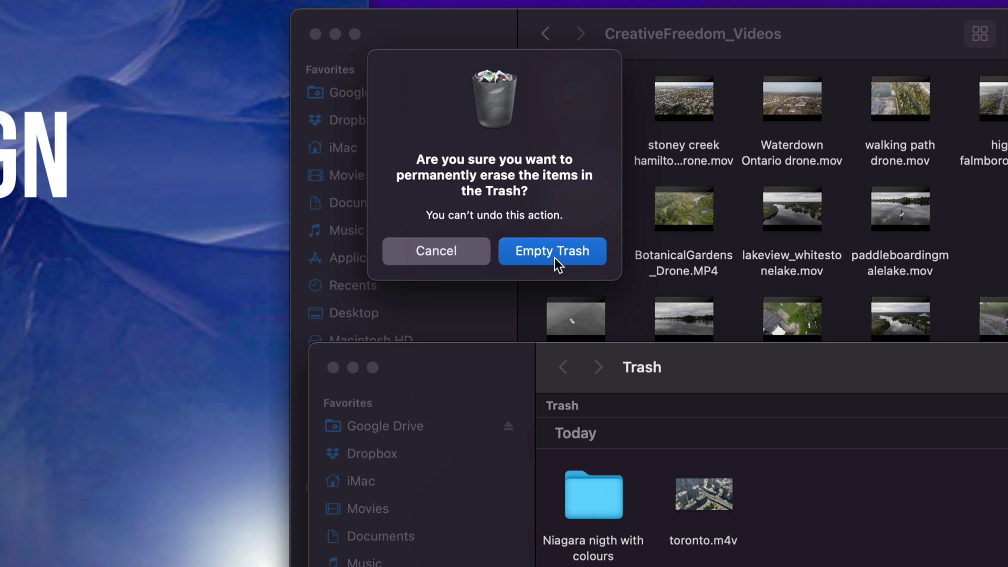
pyautogui.click(555, 257)
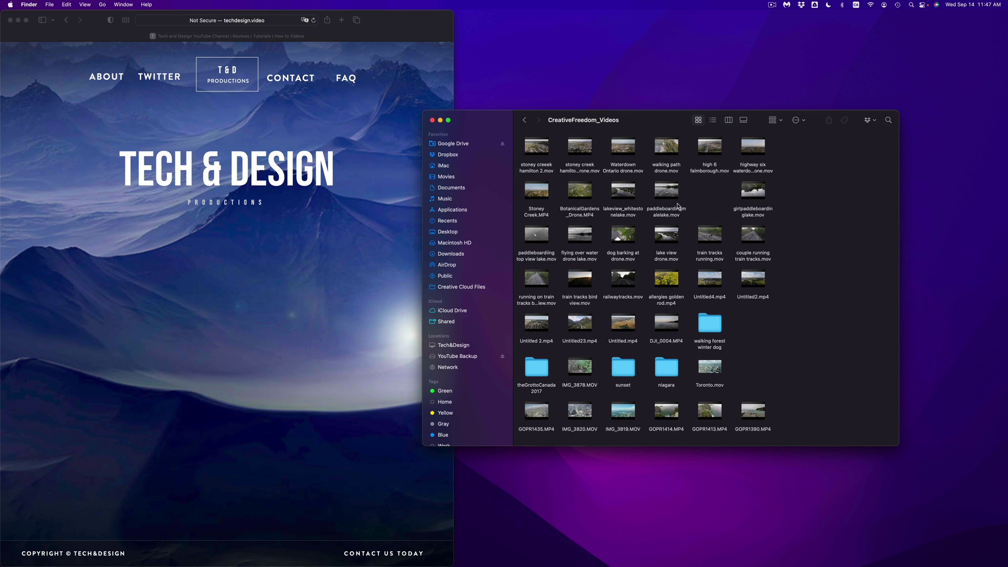
# - Select all six files in the sunset folder, drag them to the Trash, and go back
pyautogui.doubleClick(631, 368)
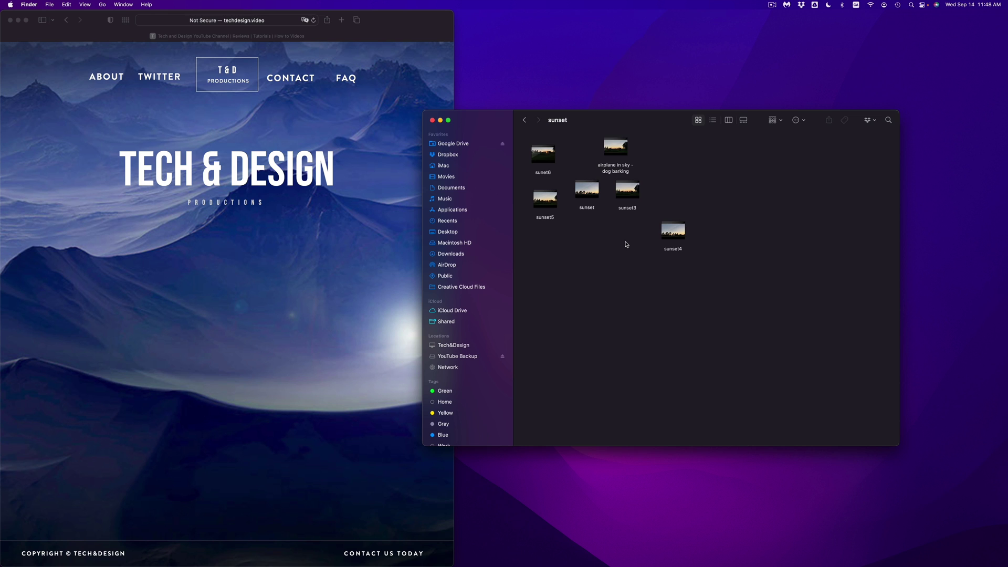
pyautogui.press('super+a')
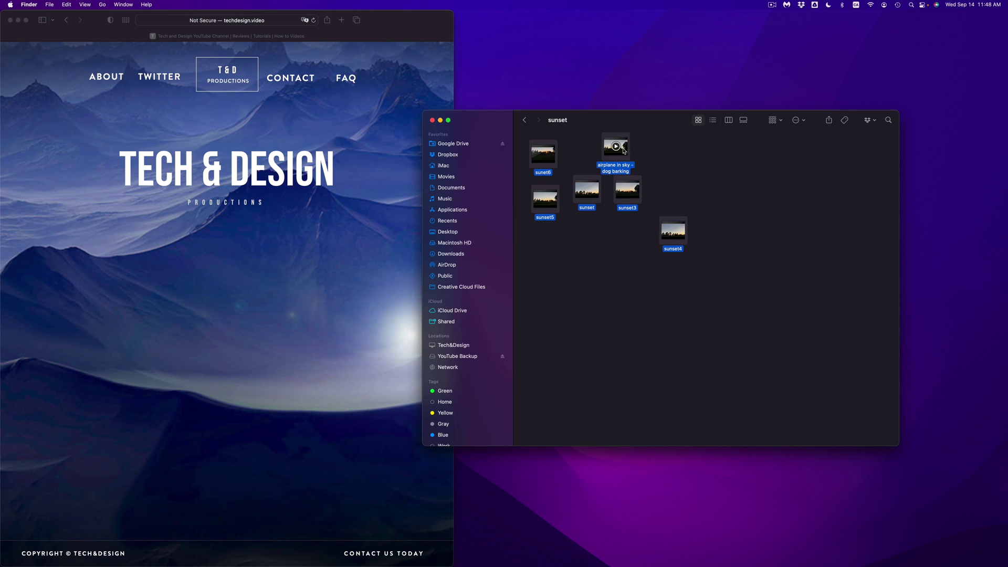
pyautogui.moveTo(619, 148); pyautogui.dragTo(690, 194)
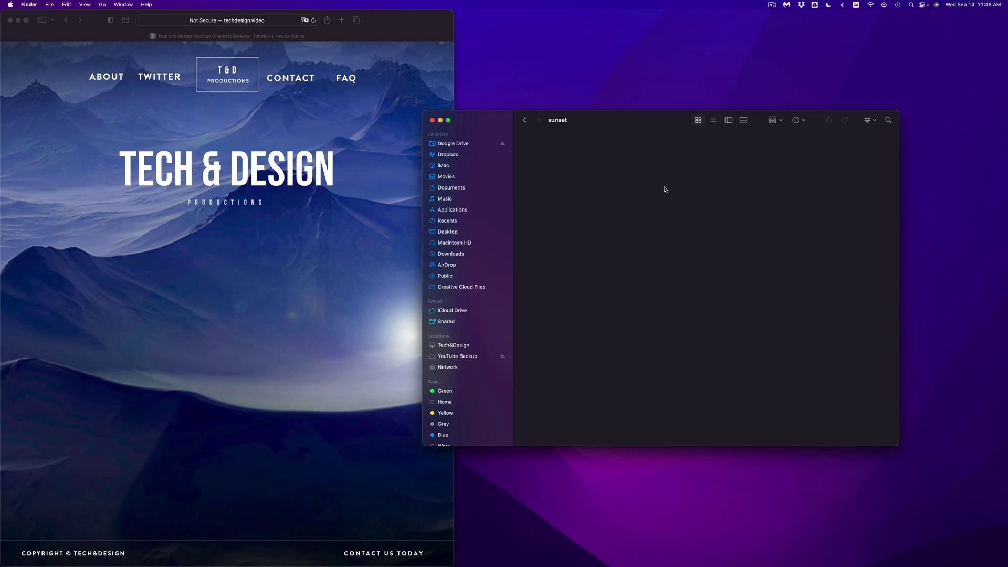
pyautogui.click(525, 119)
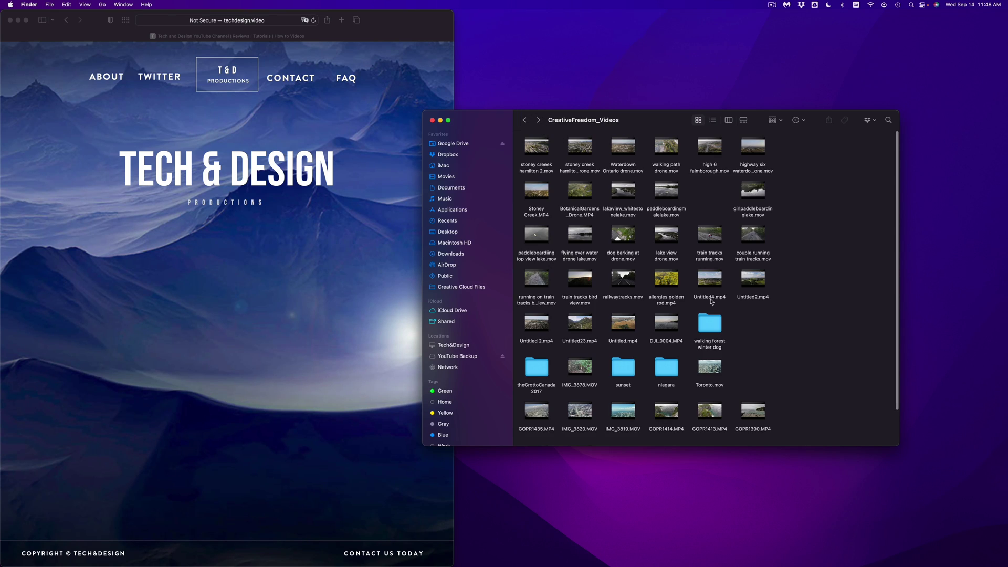
# - Trash all six videos in theGrottoCanada2017 with Command+Delete and return to CreativeFreedom_Videos
pyautogui.click(538, 371)
pyautogui.doubleClick(538, 370)
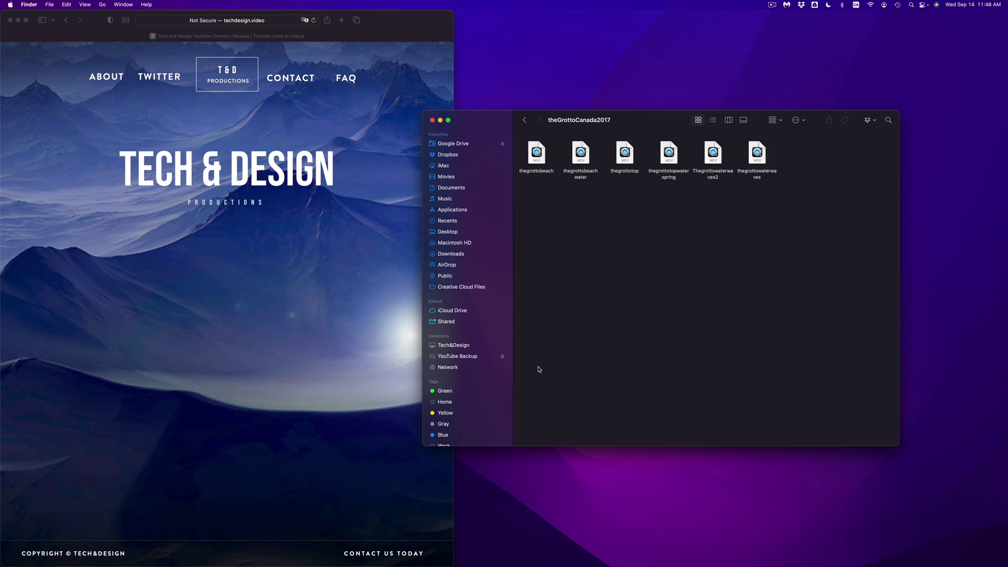
pyautogui.press('cmd+a')
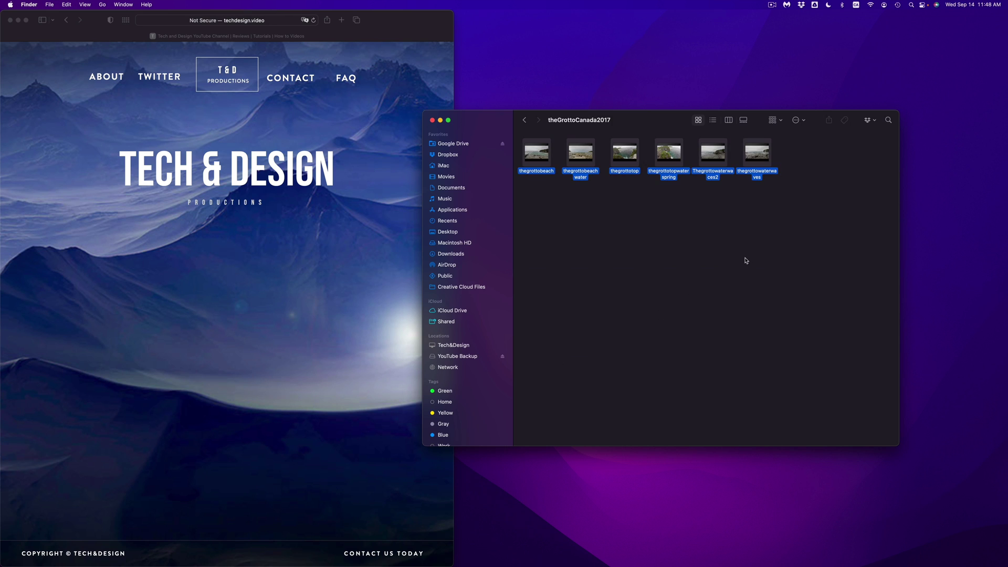
pyautogui.press('super+BackSpace')
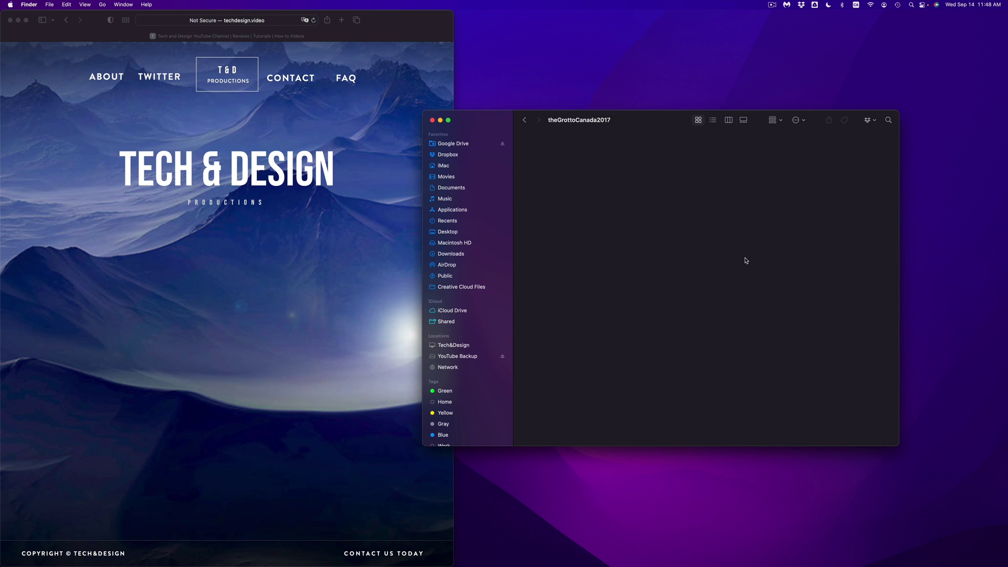
pyautogui.click(525, 121)
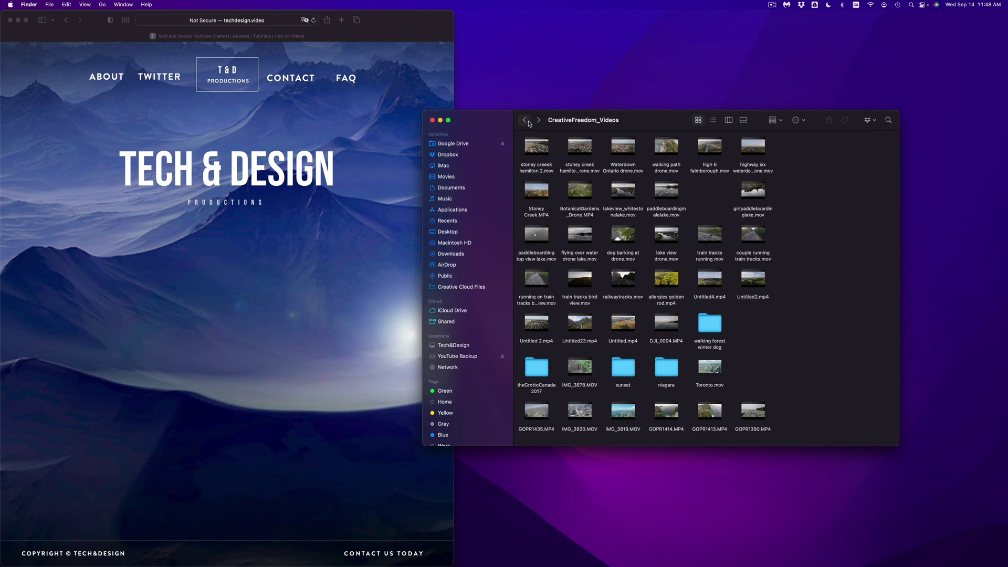
# - Navigate back up to the YouTube Backup drive's top-level listing
pyautogui.click(525, 120)
pyautogui.click(525, 120)
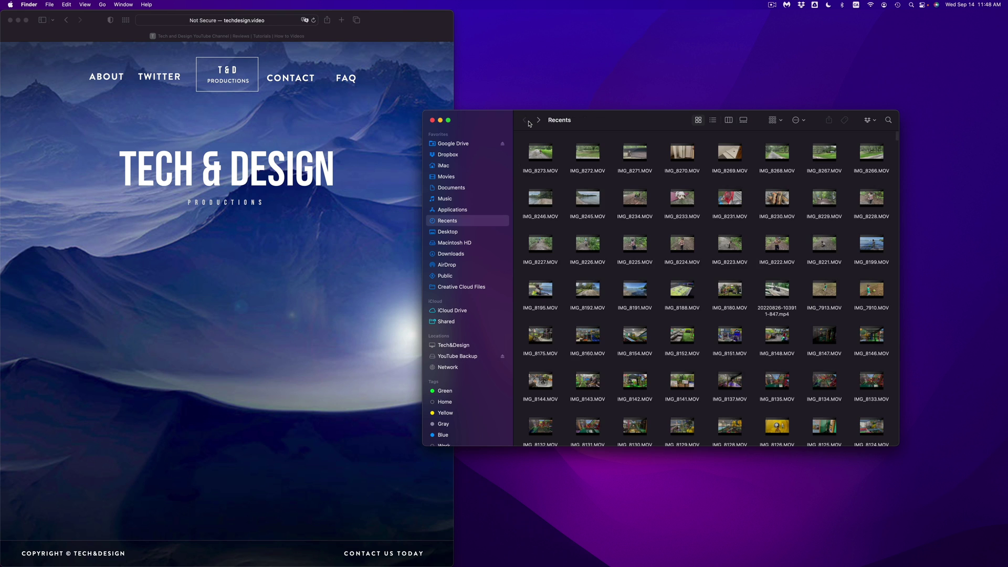
pyautogui.click(539, 120)
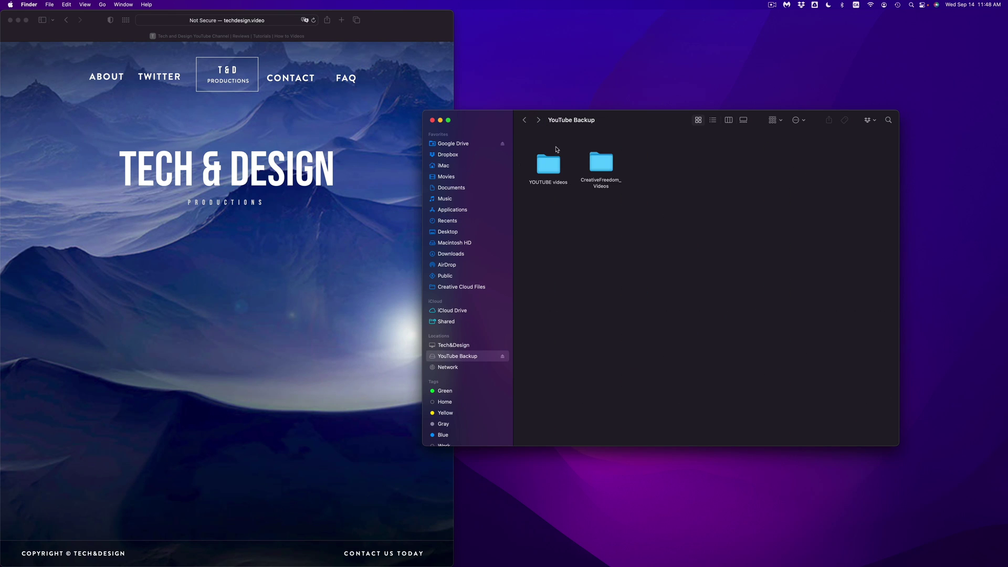
# - Review the YOUTUBE videos folder's Get Info (7.97 TB, 9,897 items), then close the info window
pyautogui.rightClick(551, 165)
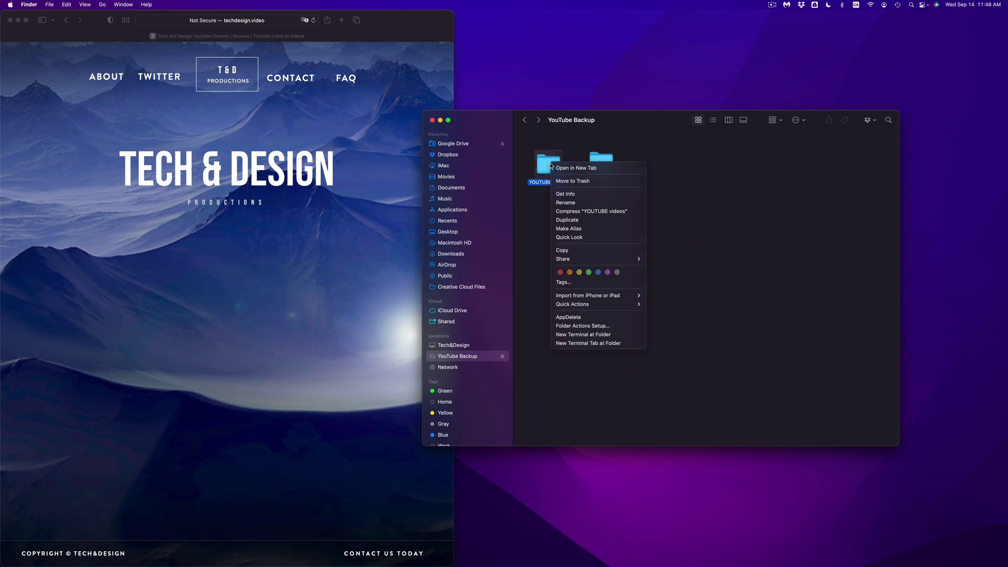
pyautogui.click(563, 194)
pyautogui.moveTo(91, 20); pyautogui.dragTo(676, 176)
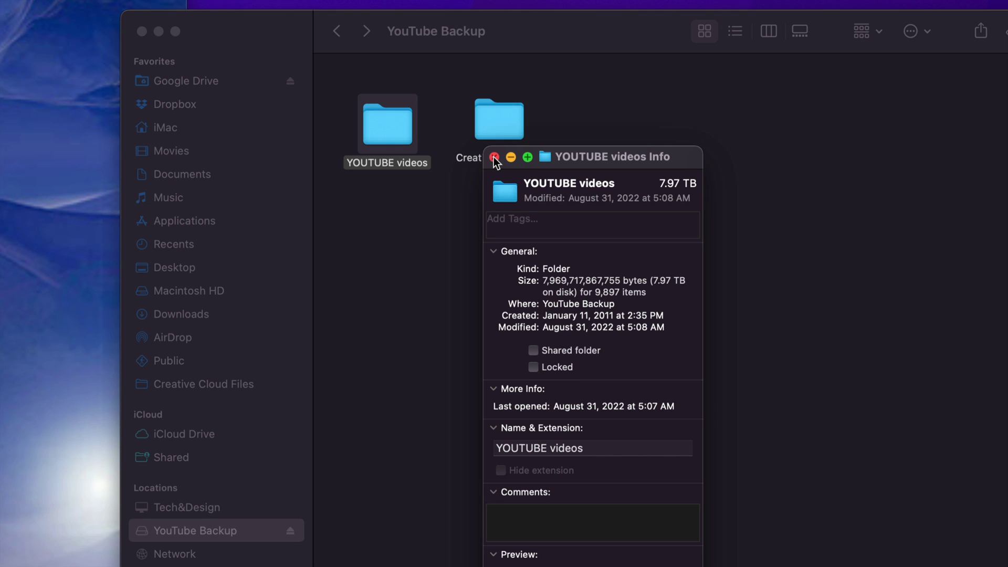
pyautogui.click(495, 159)
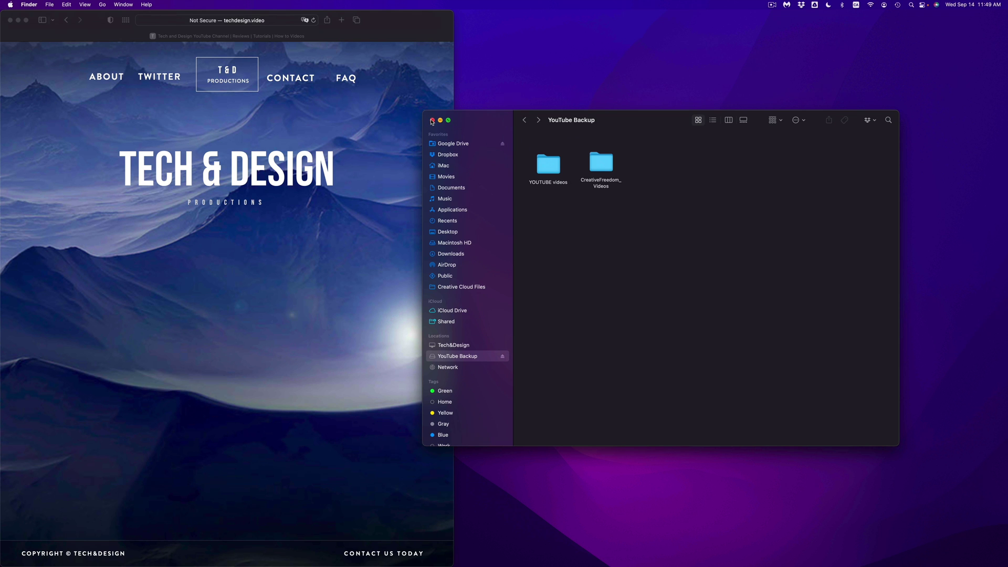
# - Close the drive window and bring up Get Info for the YouTube Backup drive on the desktop
pyautogui.click(432, 123)
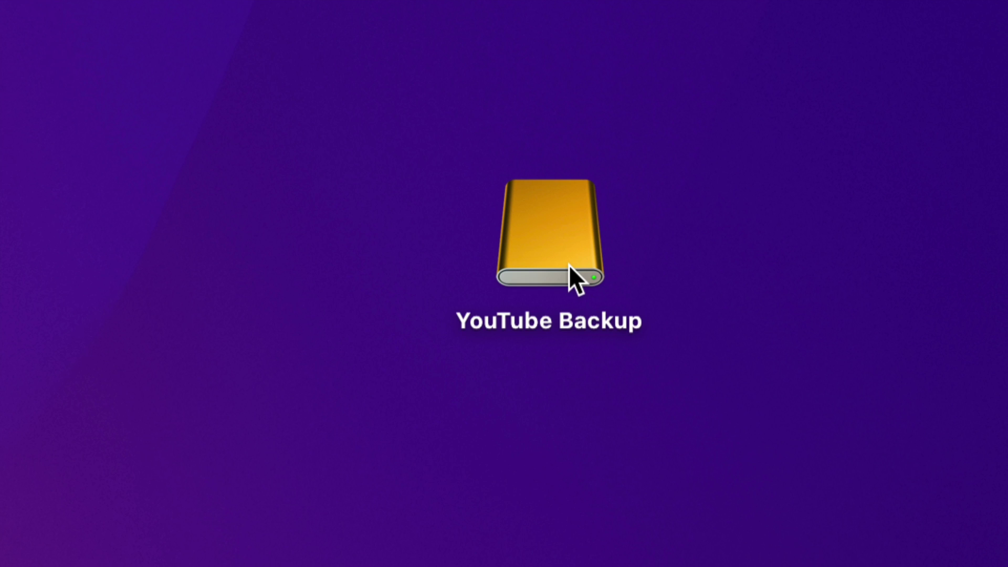
pyautogui.rightClick(568, 264)
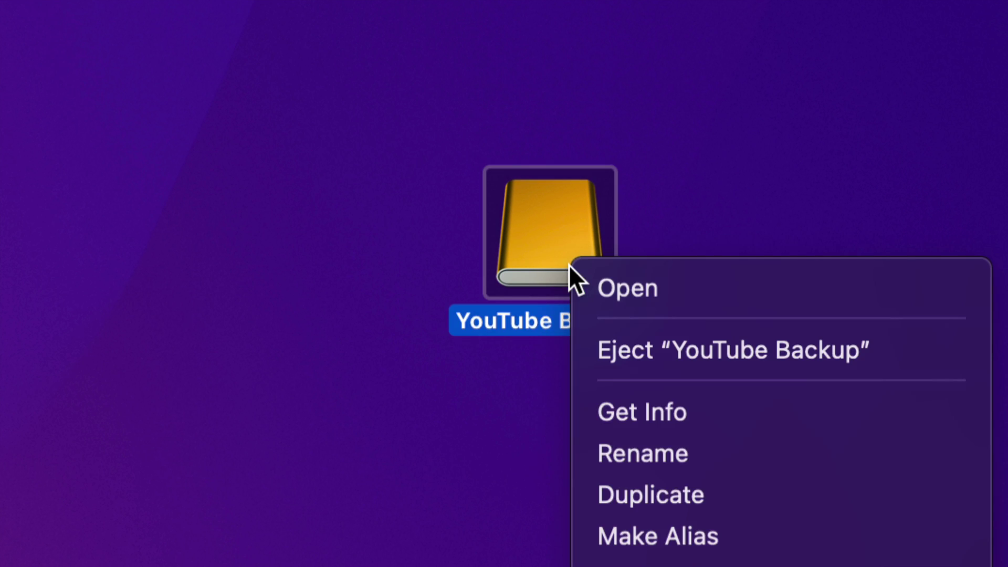
pyautogui.click(663, 416)
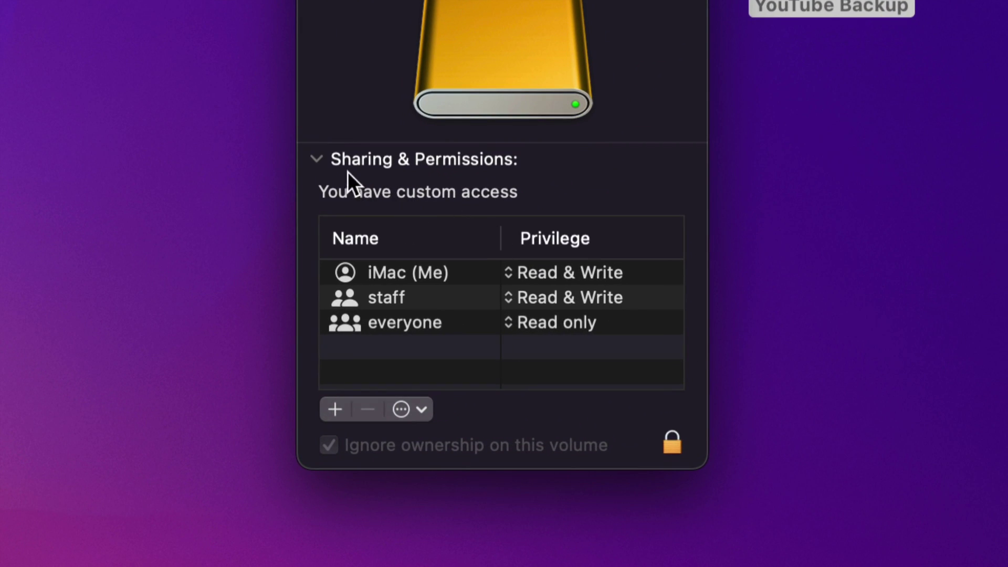
pyautogui.click(319, 163)
pyautogui.click(318, 163)
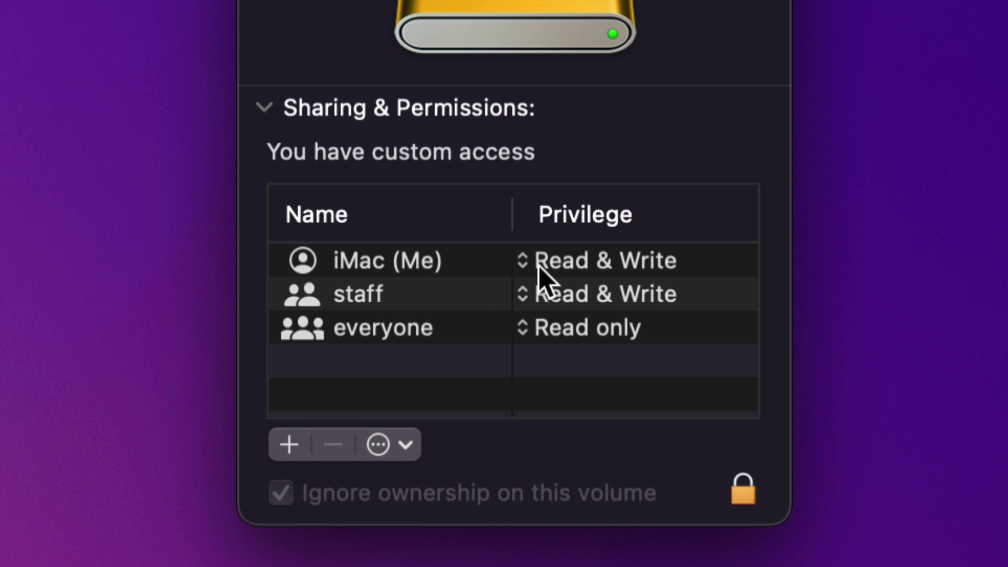
# - Inspect the Read & Write privilege choices for my account and dismiss them unchanged
pyautogui.click(524, 267)
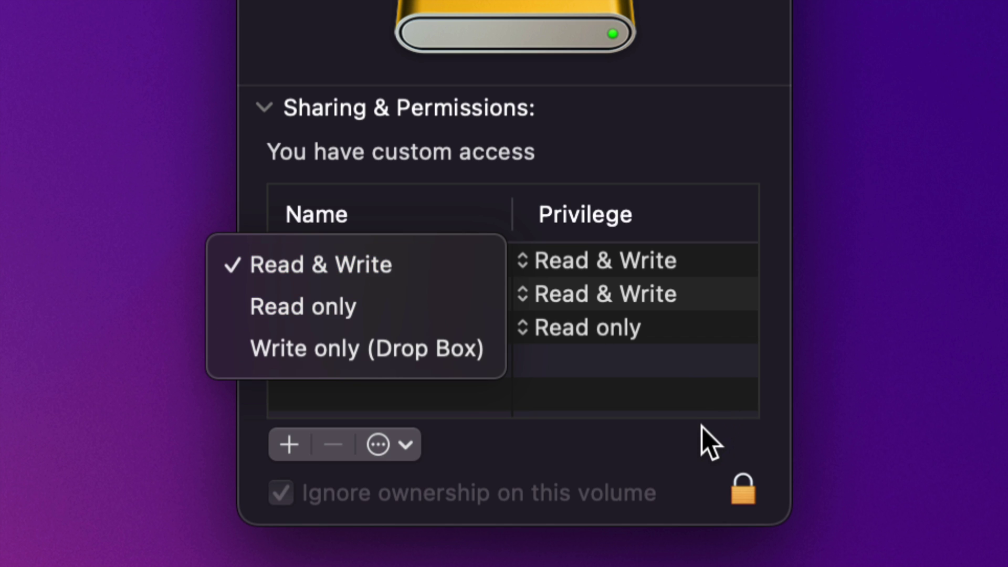
pyautogui.click(668, 437)
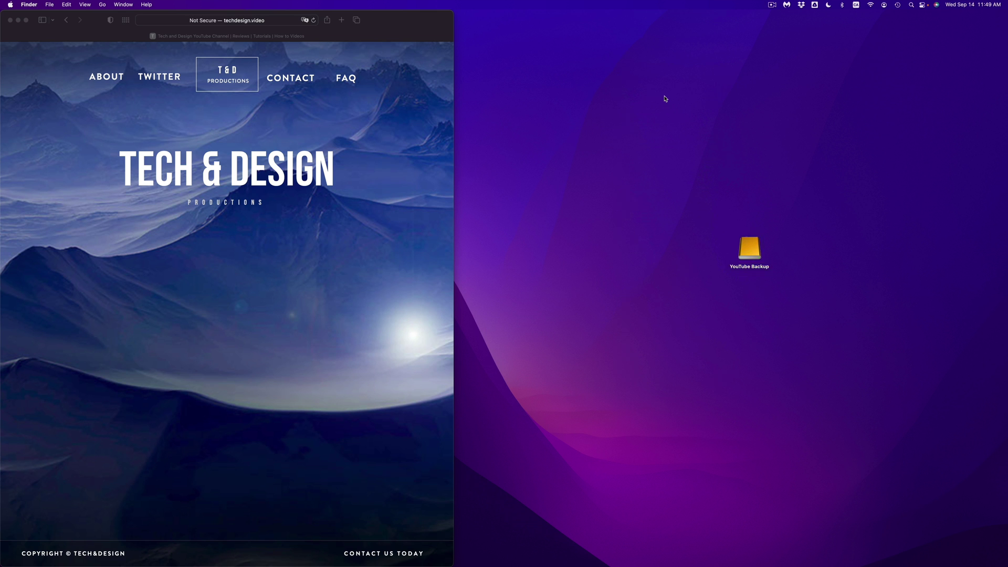
pyautogui.click(749, 249)
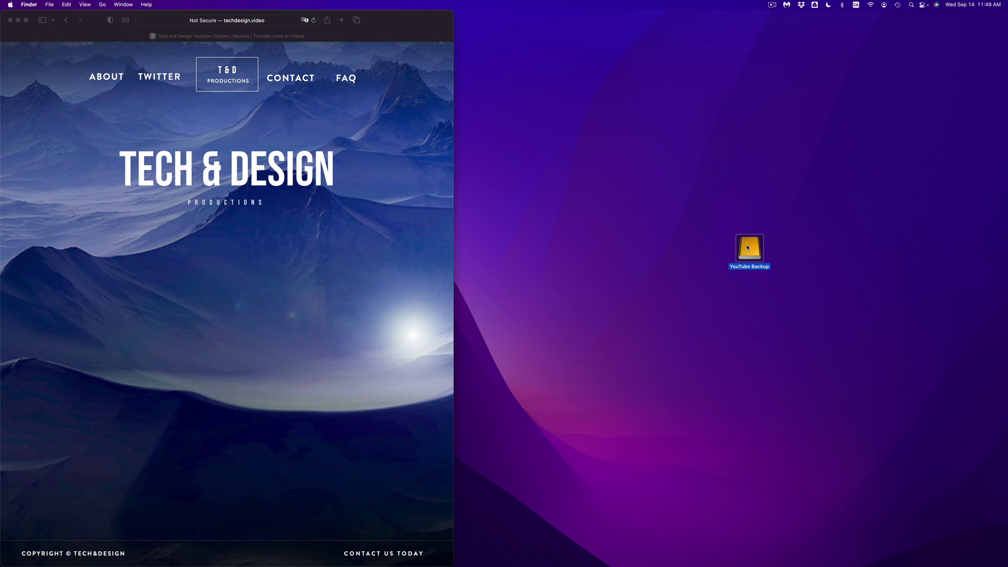
pyautogui.doubleClick(747, 248)
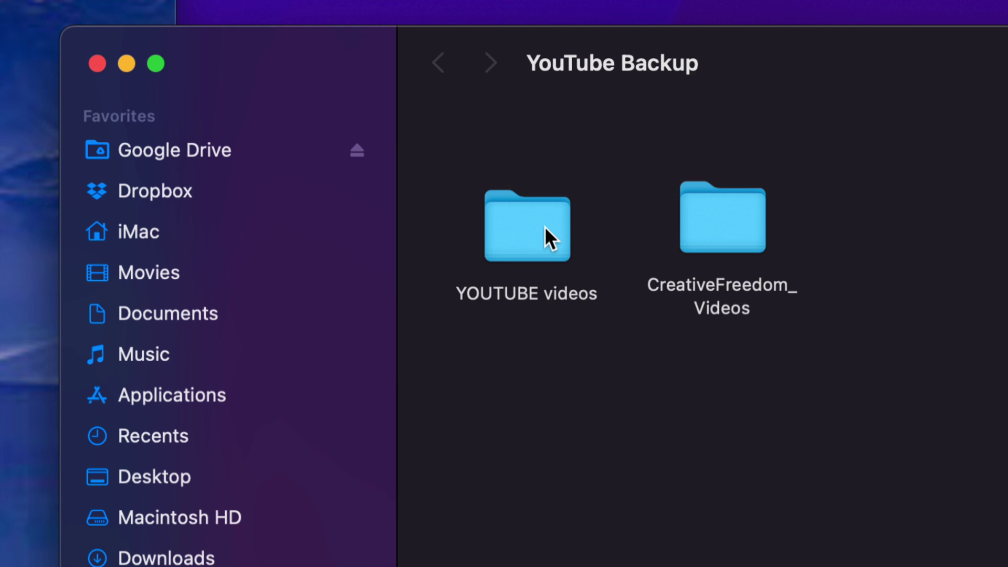
pyautogui.rightClick(554, 166)
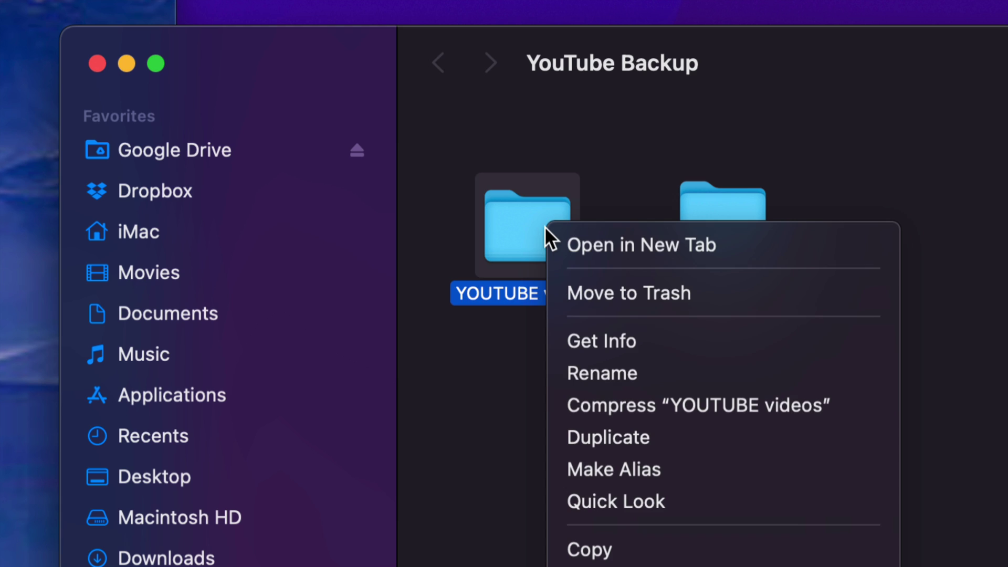
pyautogui.click(600, 340)
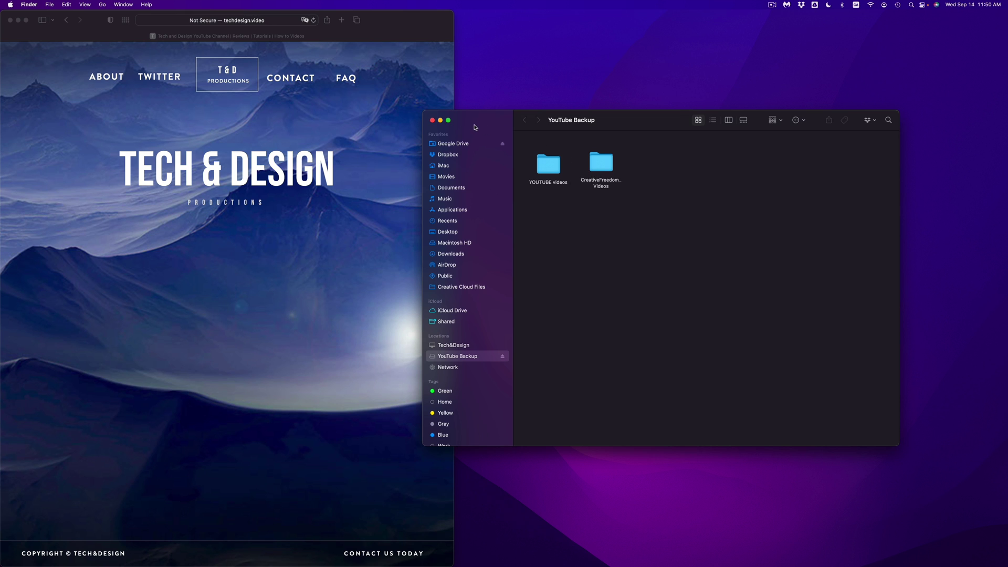
pyautogui.click(431, 120)
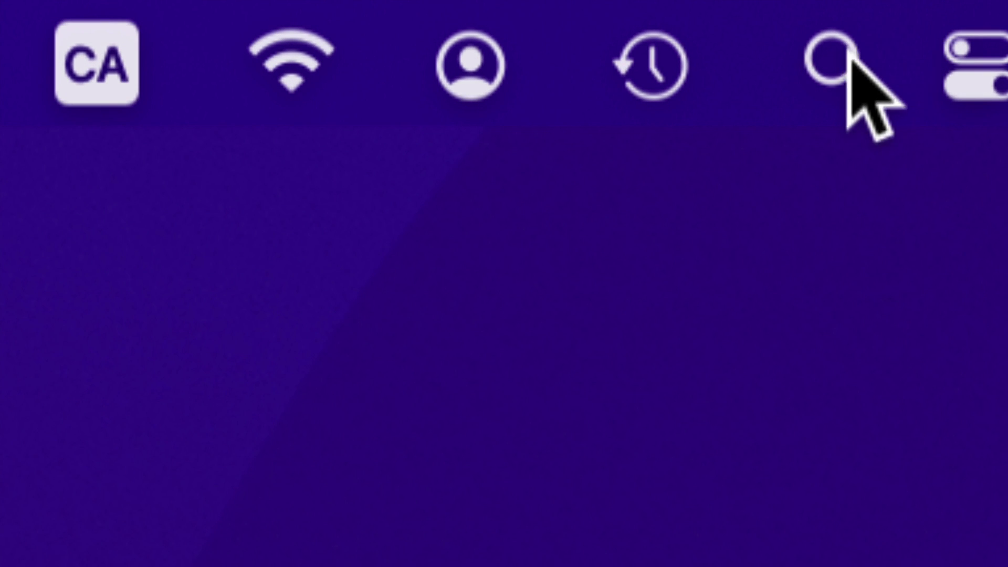
# - Search Spotlight for 'disk' and launch Disk Utility from the results
pyautogui.click(833, 64)
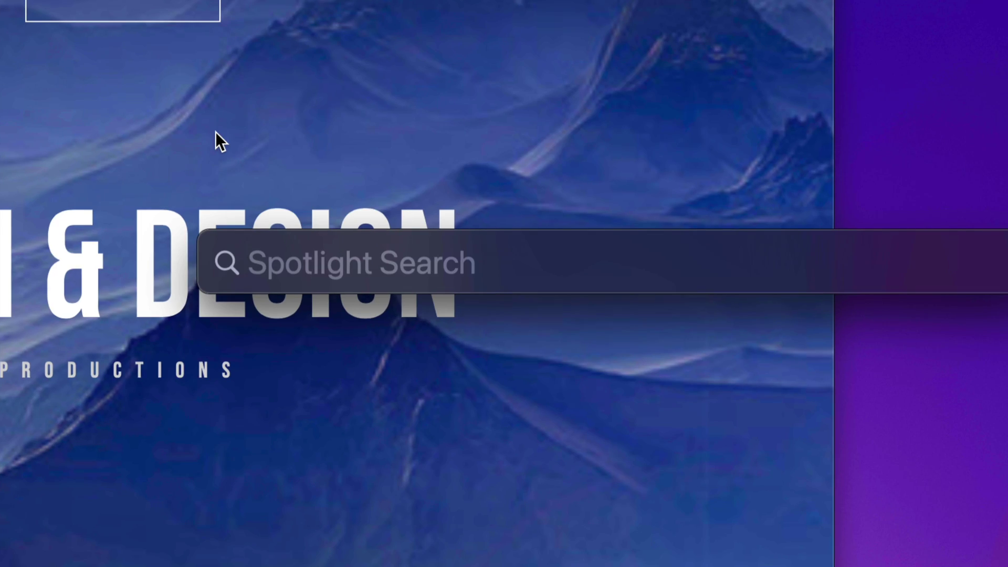
pyautogui.write('disk')
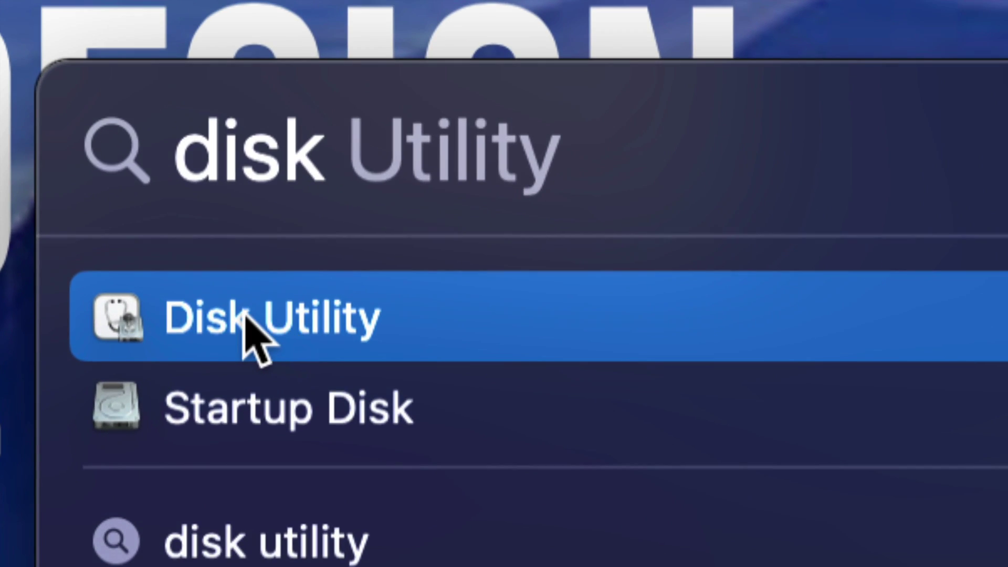
pyautogui.click(290, 327)
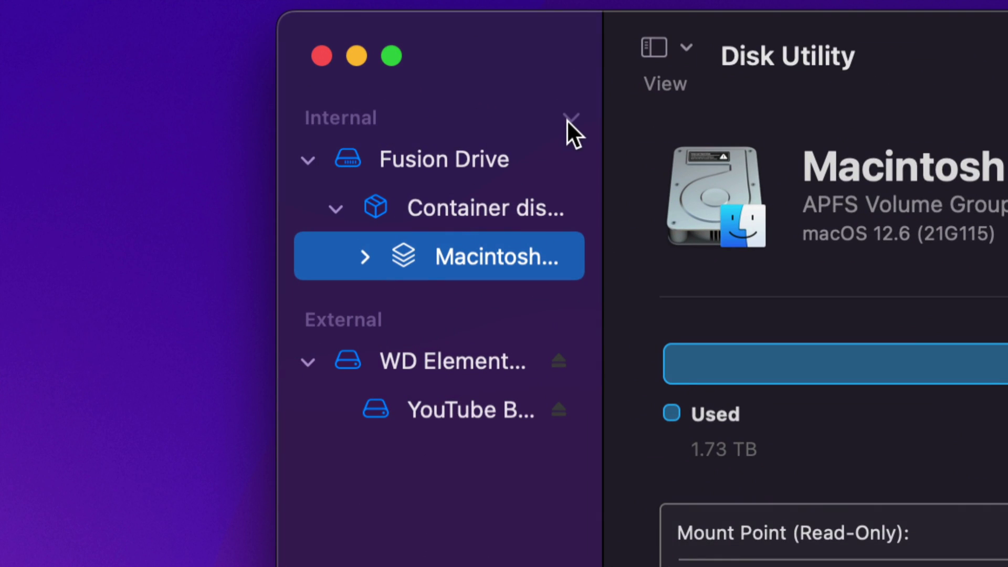
# - Collapse the Internal disks, leave View options unchanged, and select the external 8 TB WD Elements drive
pyautogui.click(569, 118)
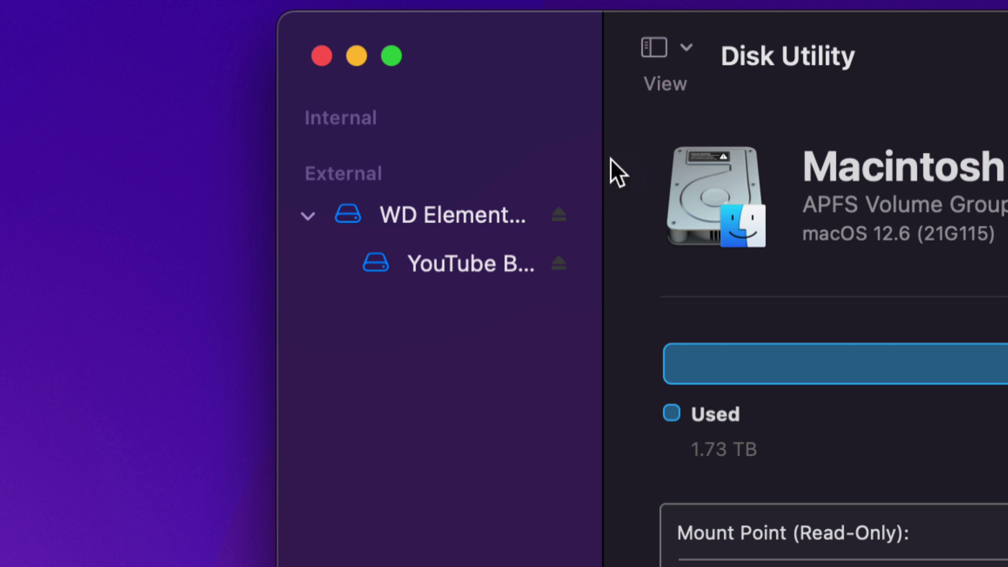
pyautogui.click(687, 47)
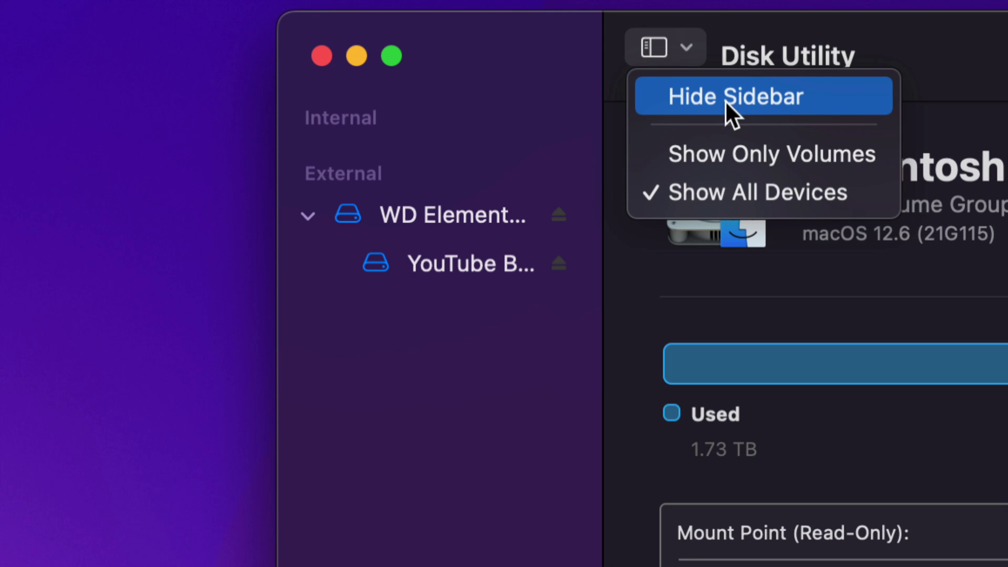
pyautogui.click(384, 81)
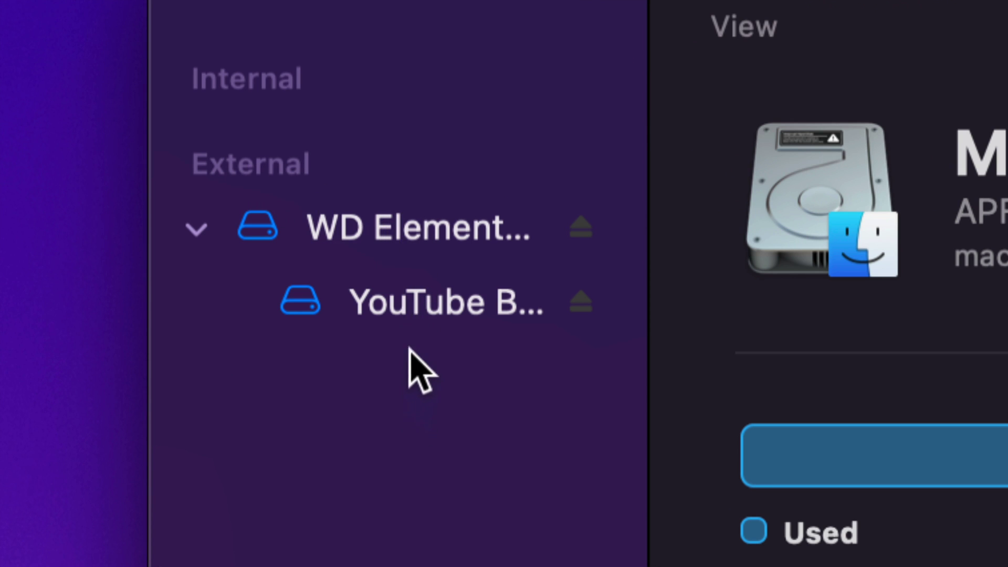
pyautogui.click(359, 228)
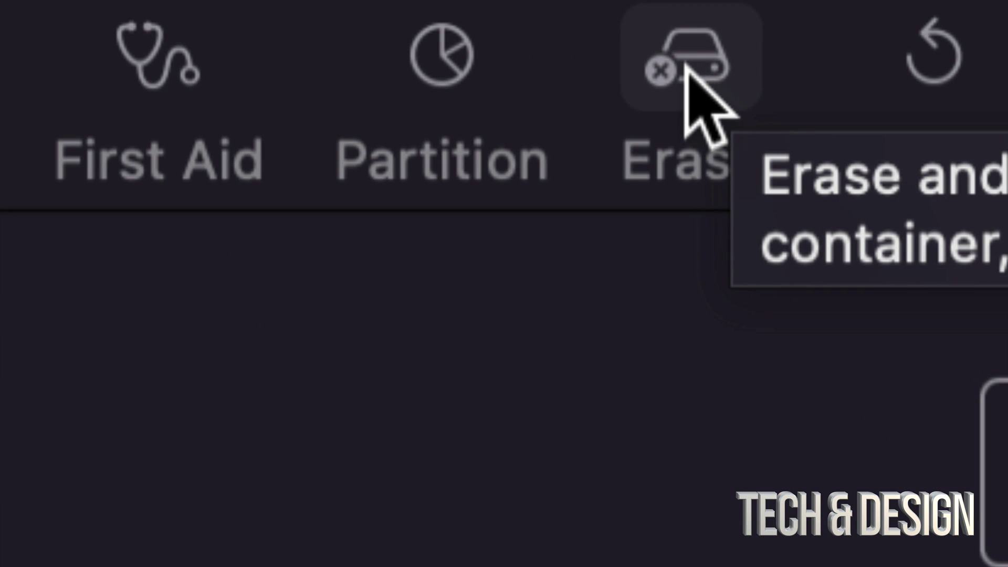
# - Begin erasing WD Elements 25A3 Media, trying Mac OS Extended (Journaled) then reverting the format to APFS
pyautogui.click(687, 66)
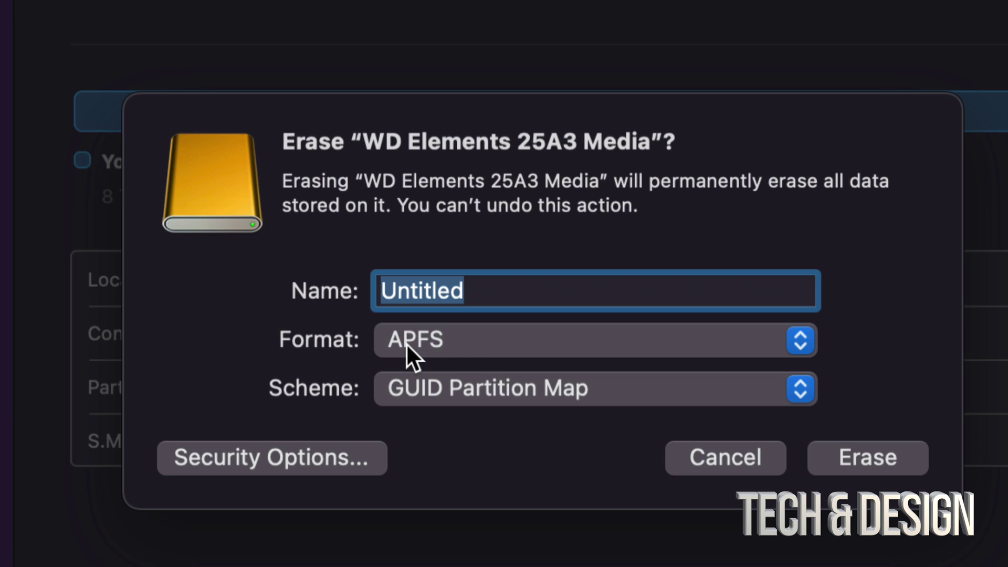
pyautogui.click(406, 342)
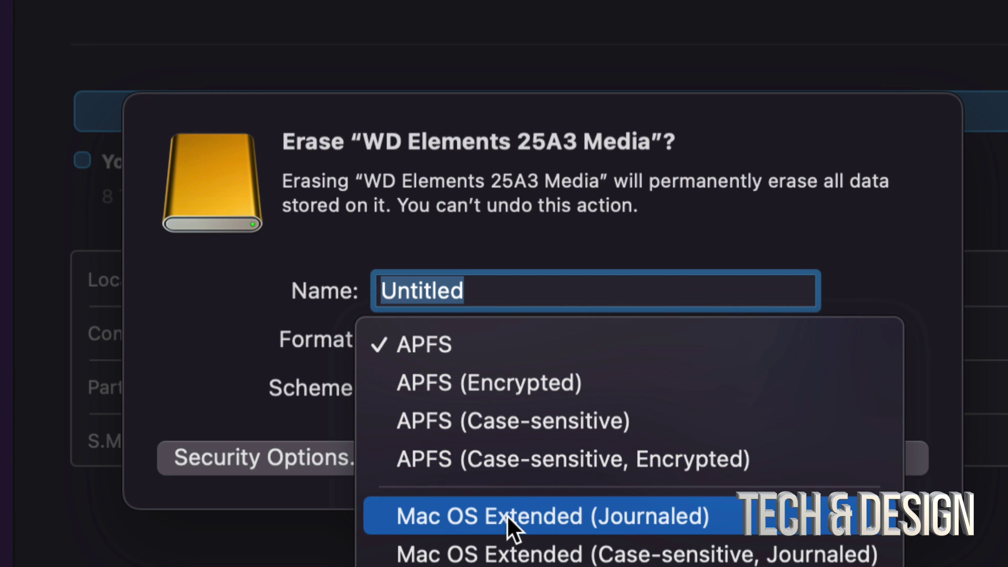
pyautogui.click(672, 526)
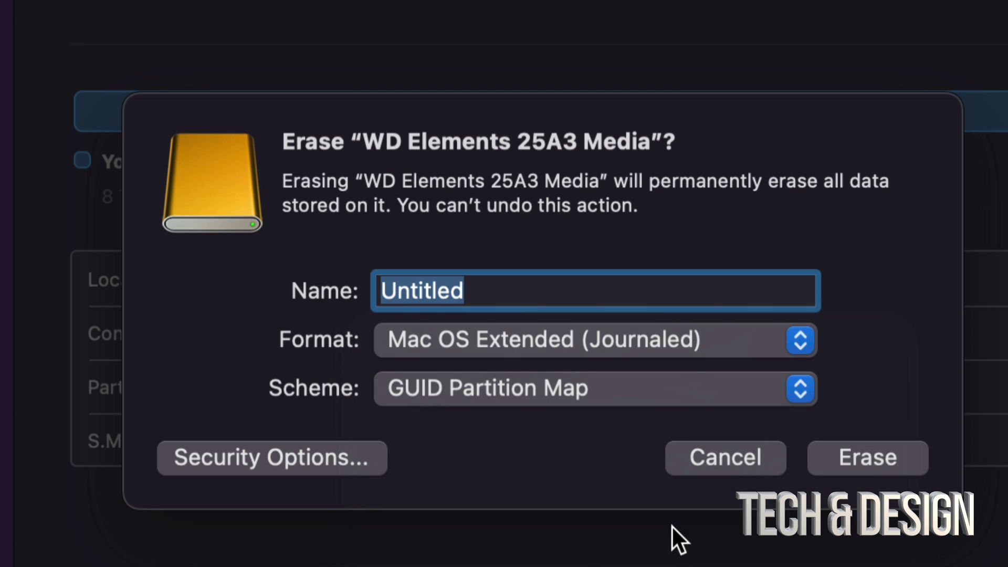
pyautogui.click(581, 341)
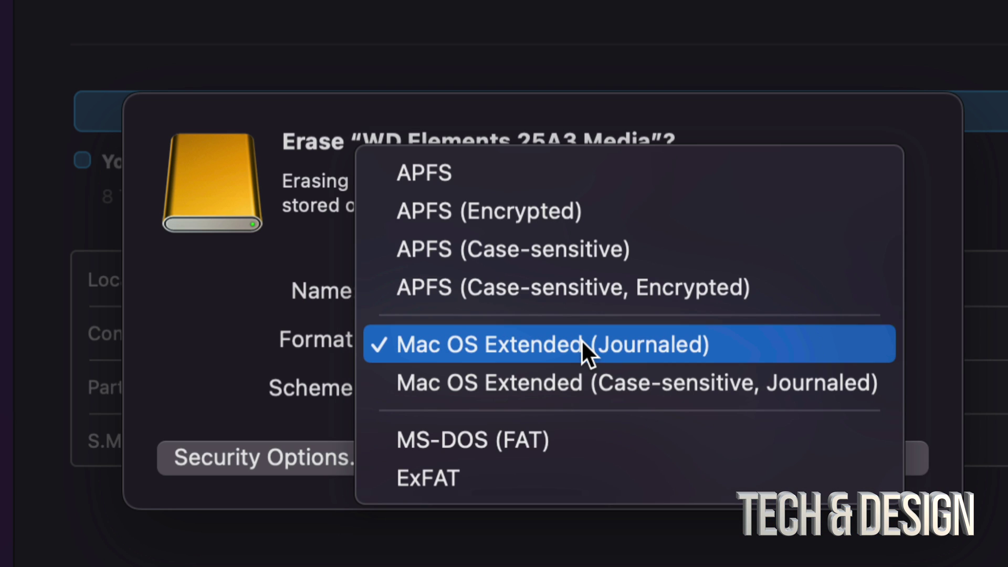
pyautogui.click(467, 181)
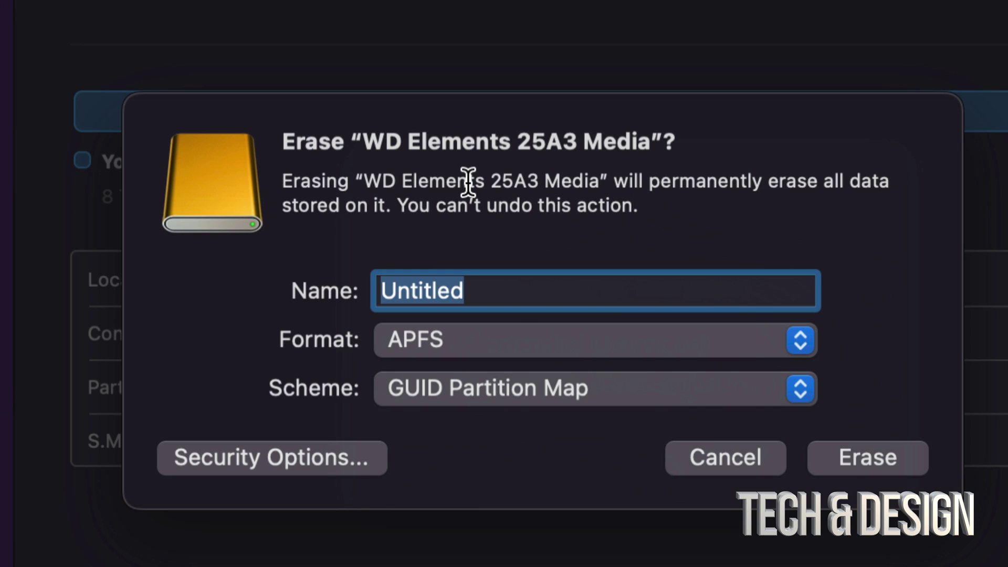
# - Keep GUID Partition Map as the scheme and Untitled as the volume name
pyautogui.click(529, 395)
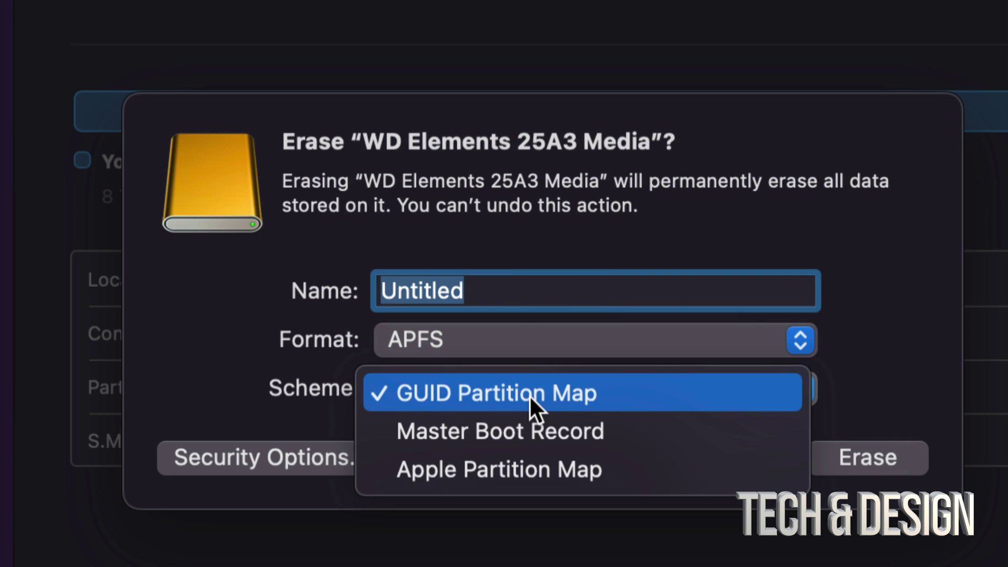
pyautogui.click(571, 398)
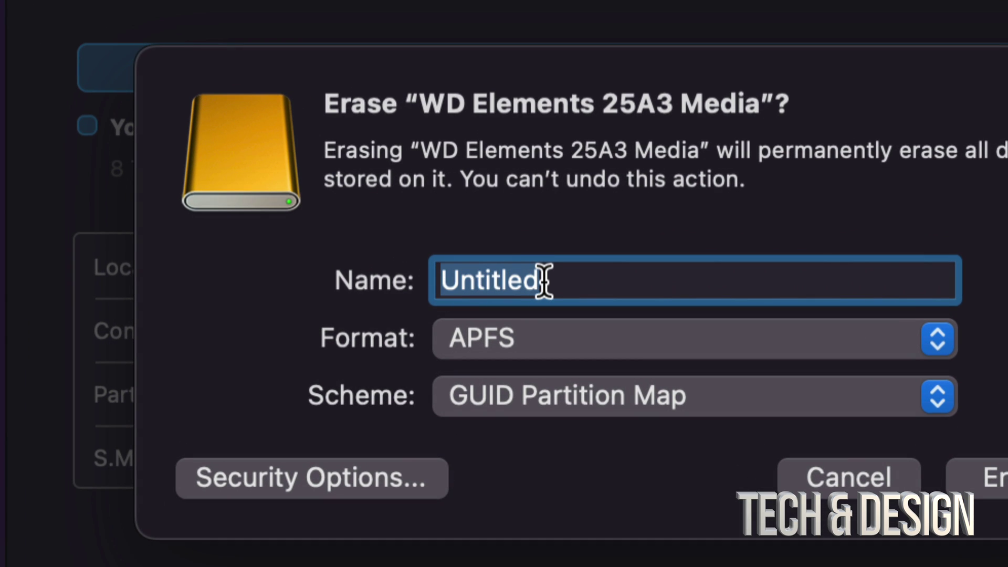
pyautogui.click(547, 281)
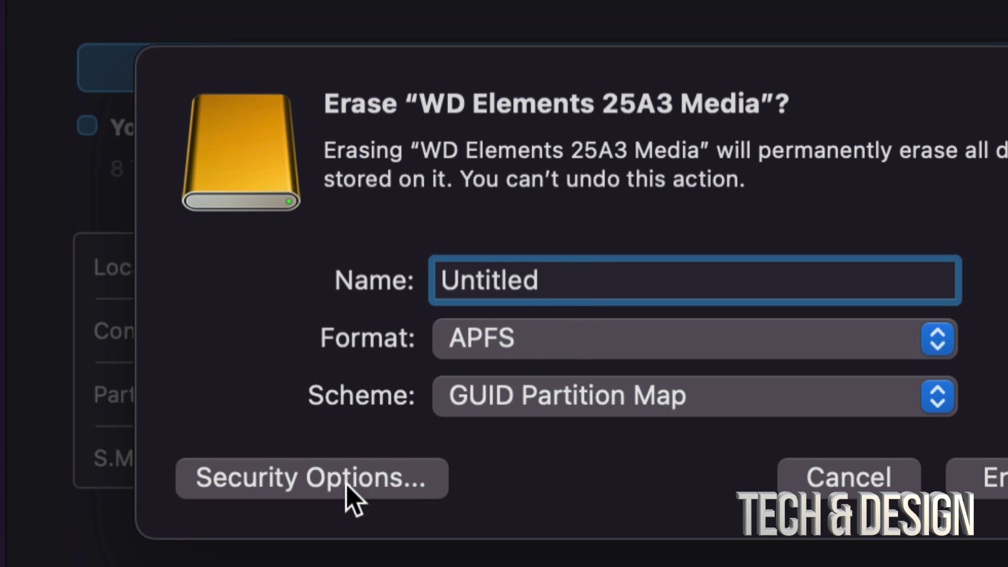
pyautogui.click(378, 488)
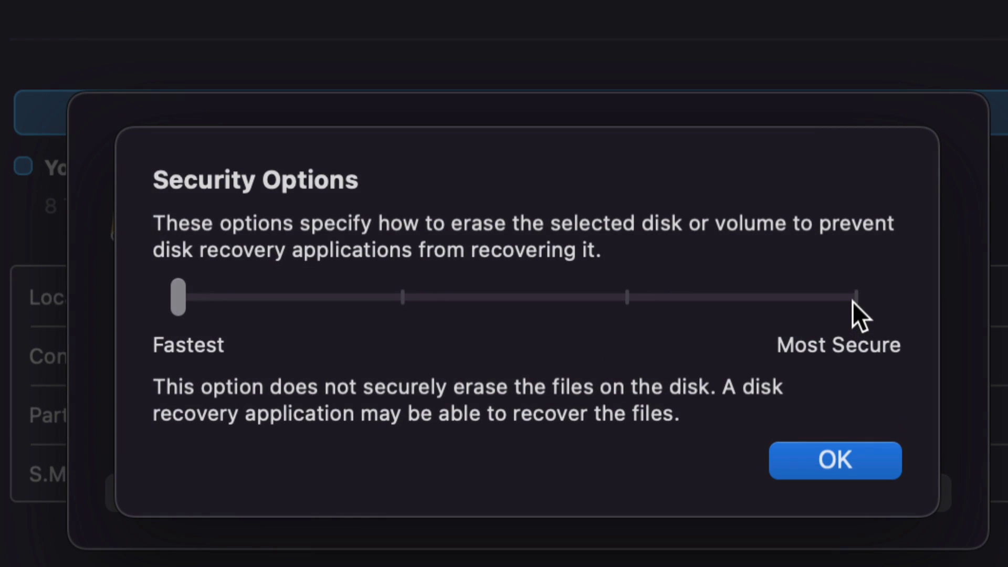
pyautogui.click(854, 299)
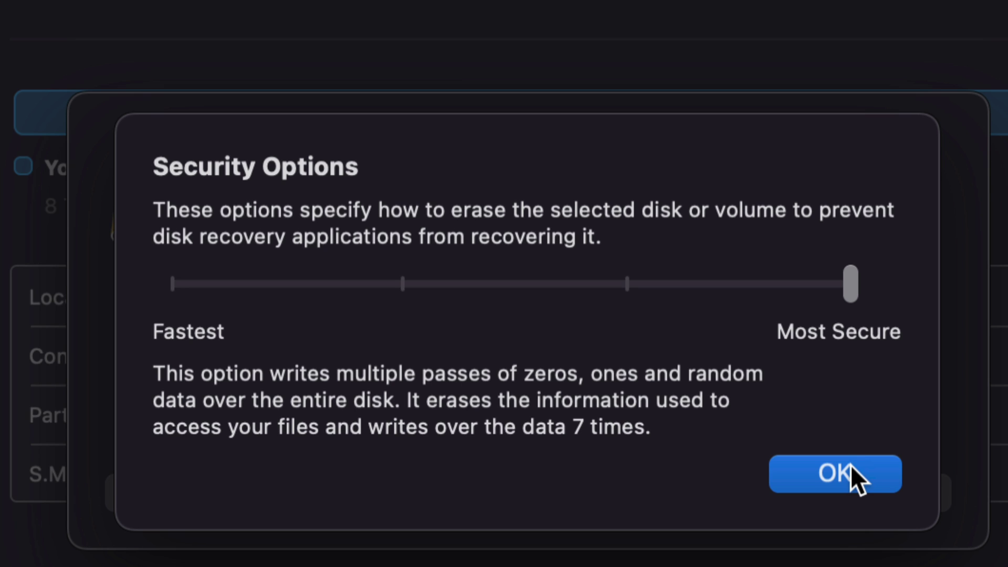
pyautogui.click(632, 286)
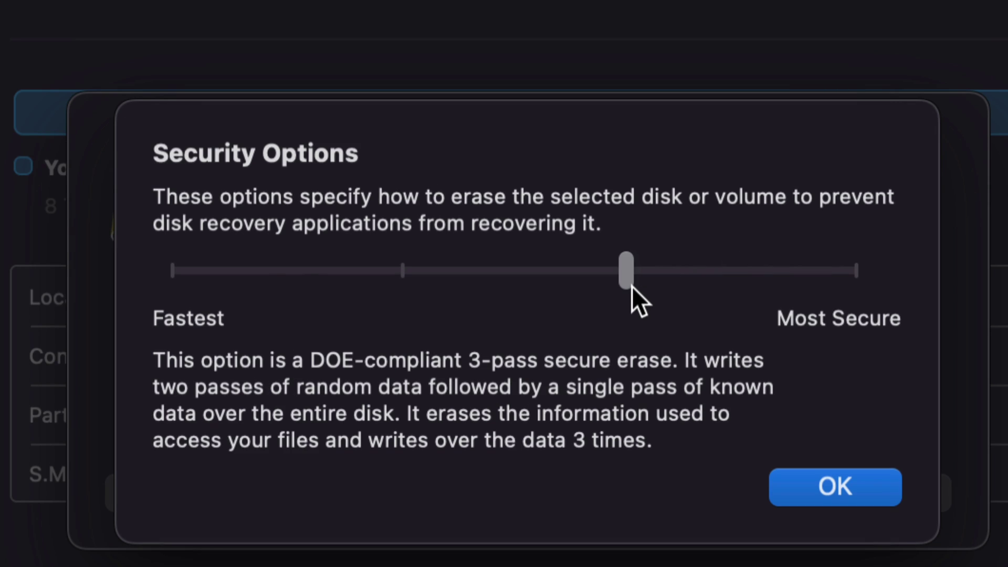
pyautogui.click(406, 268)
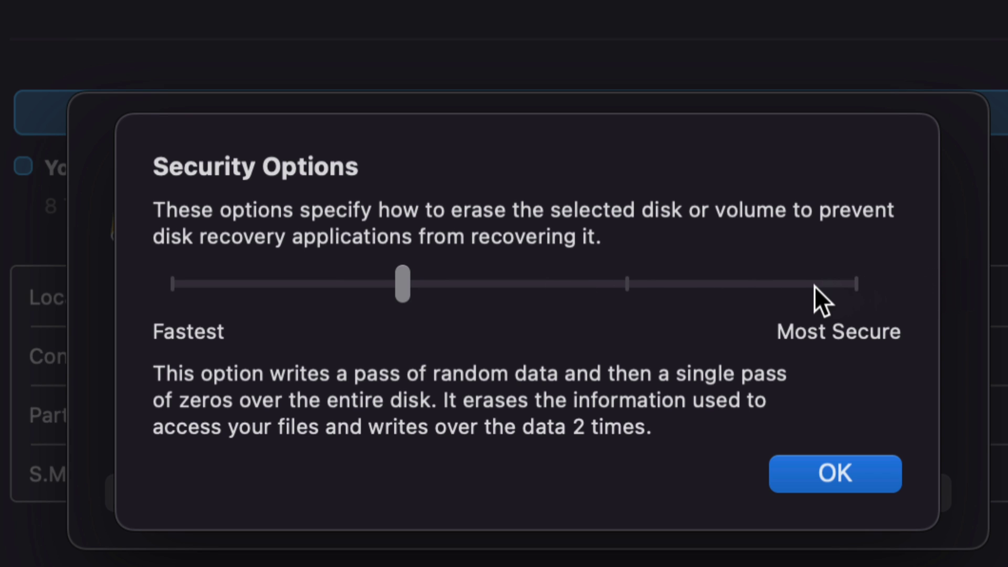
pyautogui.click(173, 282)
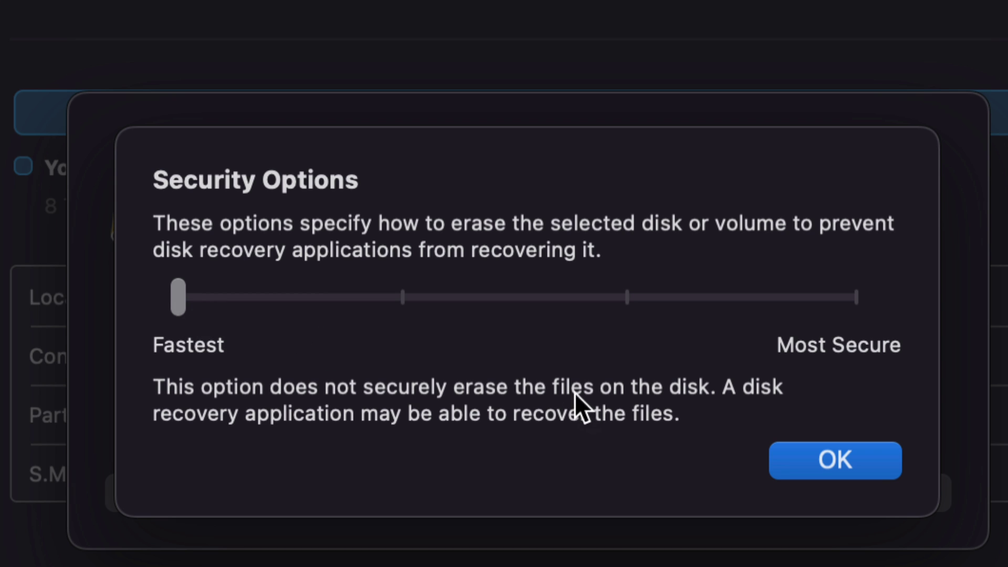
pyautogui.click(406, 294)
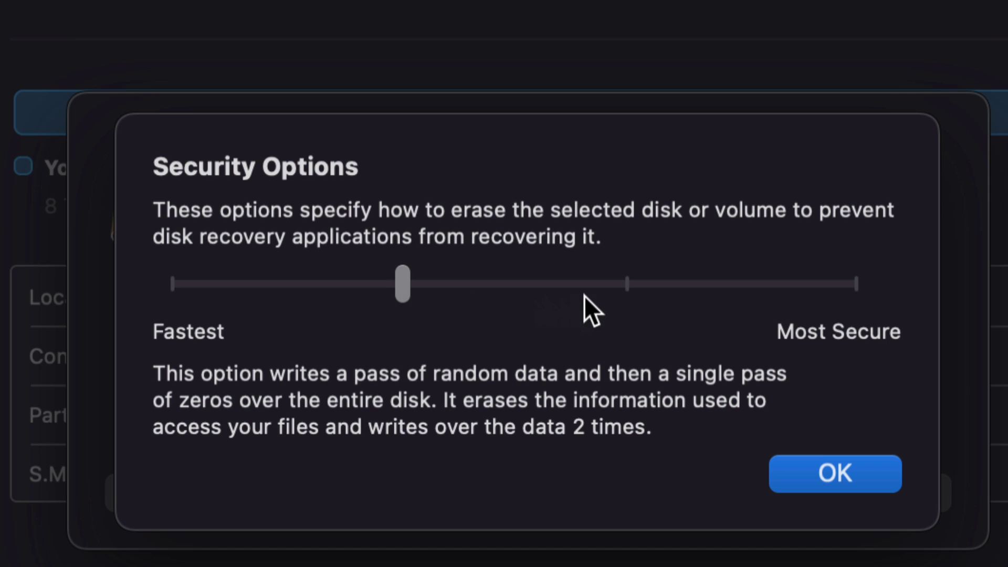
pyautogui.click(851, 284)
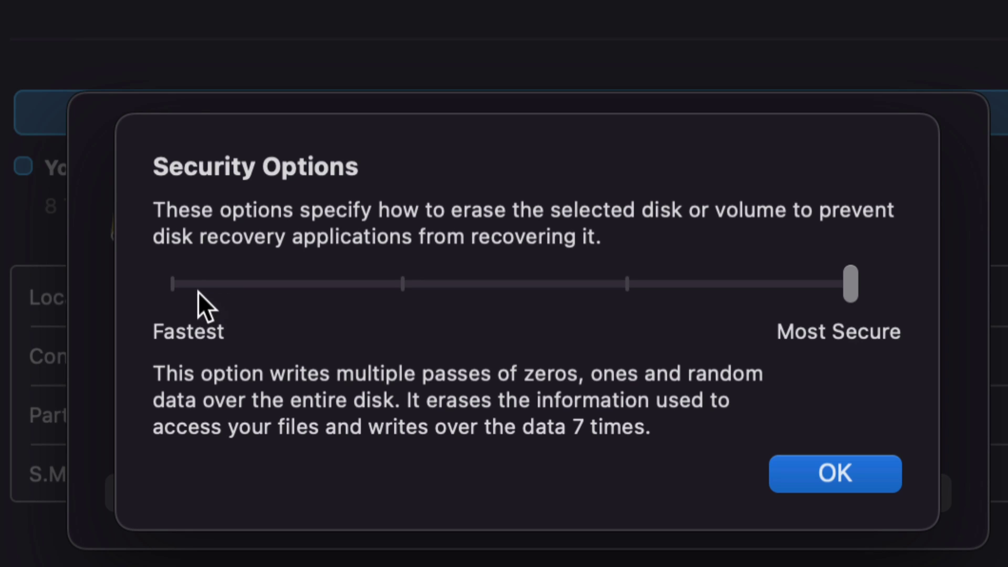
pyautogui.click(174, 283)
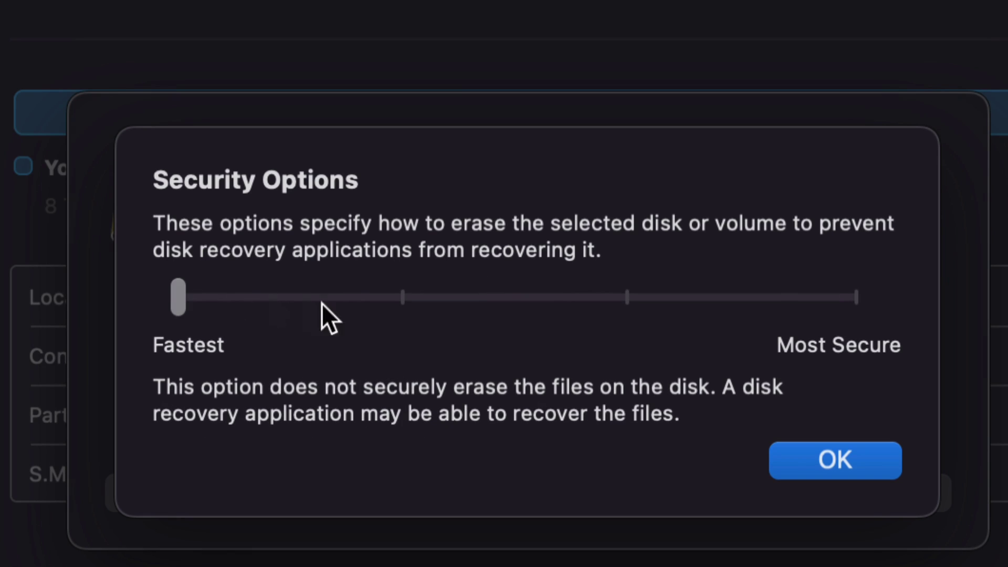
pyautogui.click(800, 457)
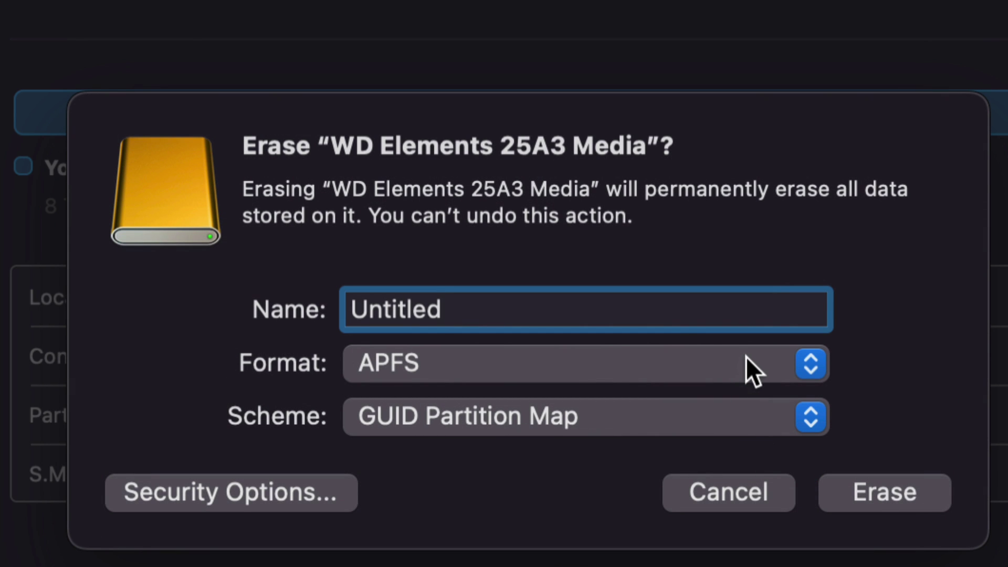
# - Erase the drive as Mac OS Extended (Journaled) named Untitled and let the process complete
pyautogui.click(642, 368)
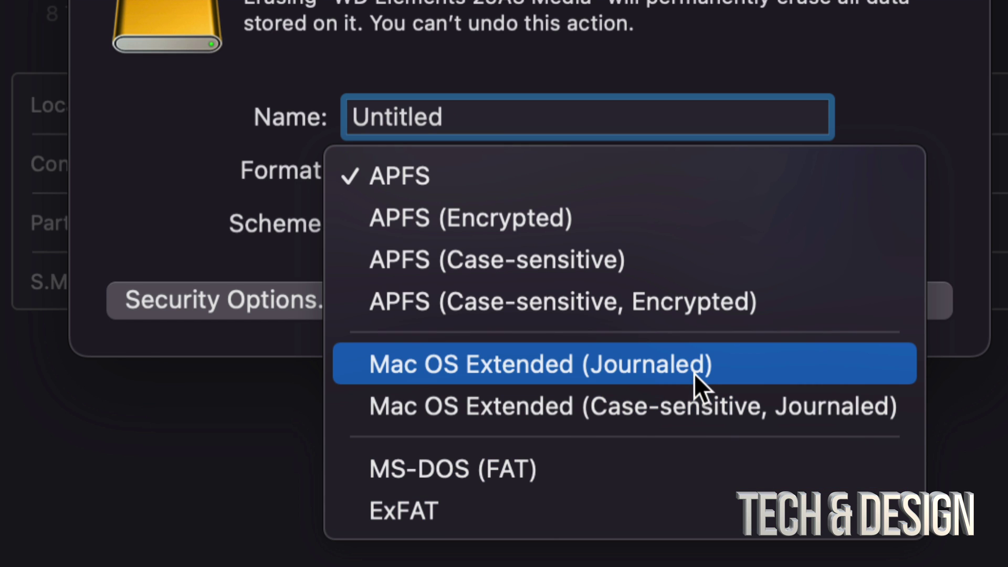
pyautogui.click(686, 370)
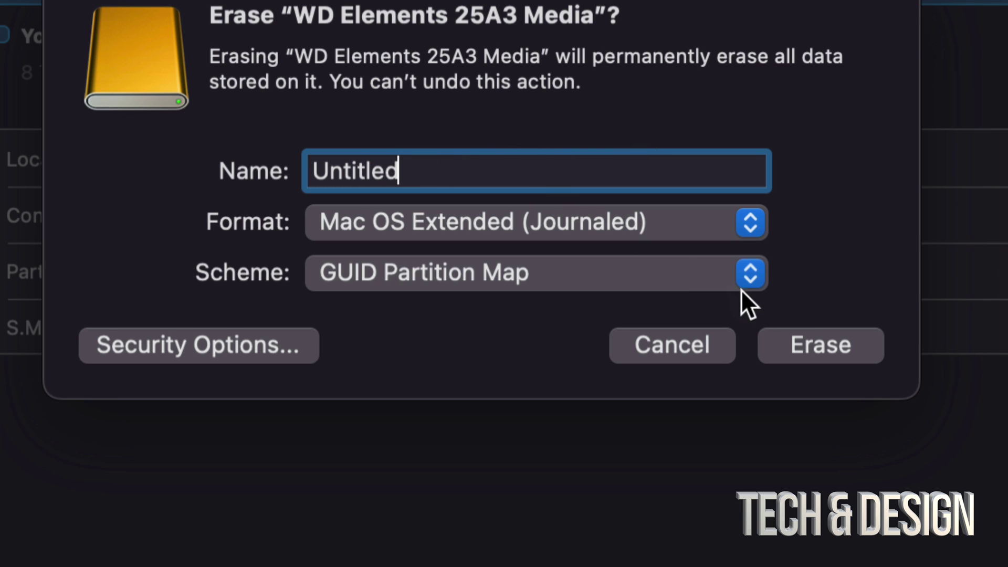
pyautogui.click(813, 337)
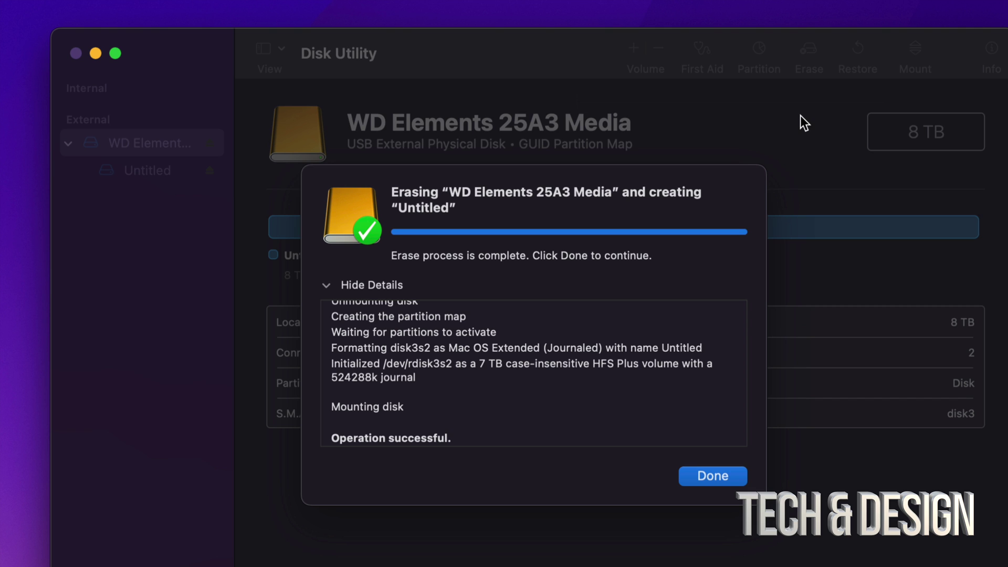
# - Dismiss the erase report, check the Untitled volume shows 8 TB free, and close Disk Utility
pyautogui.click(710, 476)
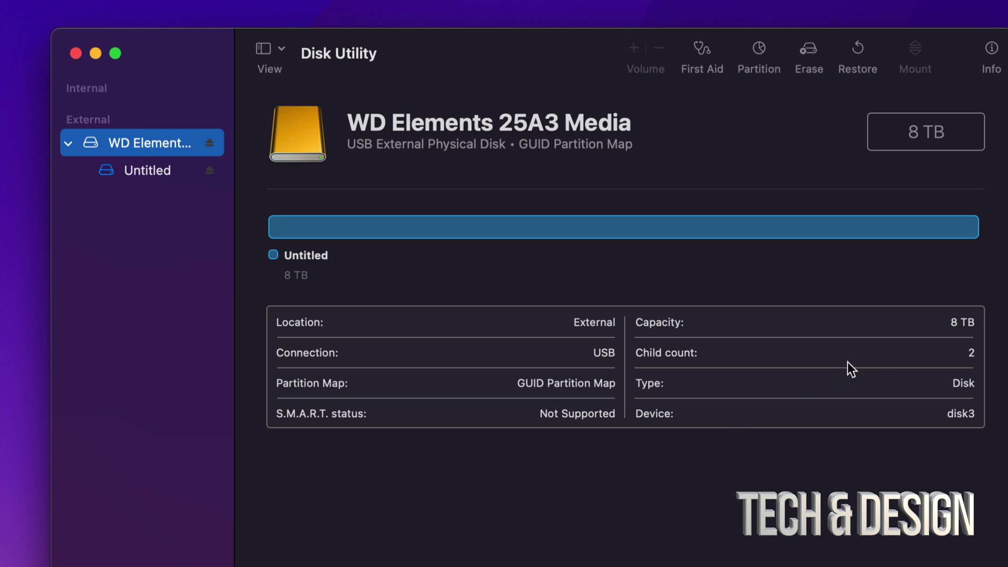
pyautogui.click(143, 167)
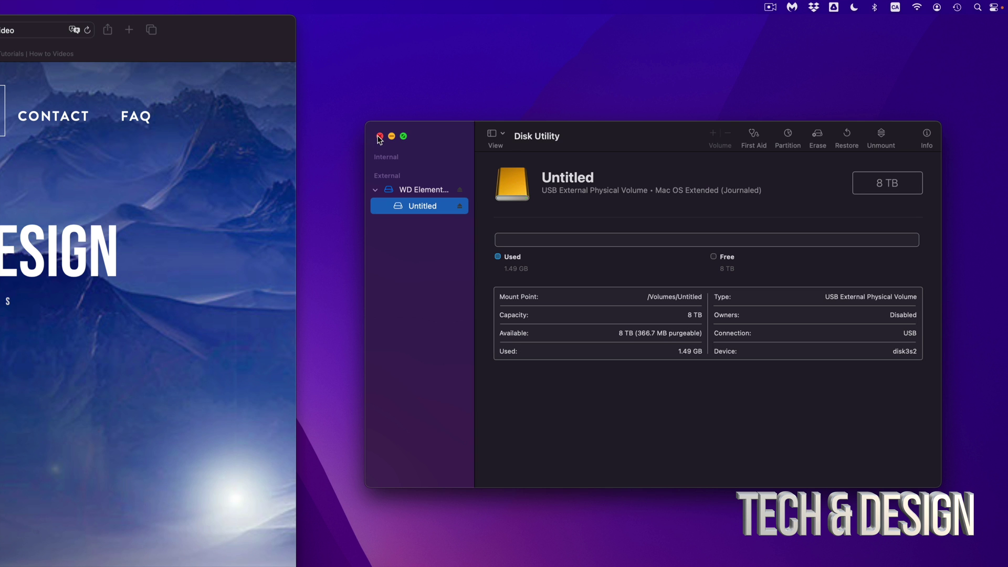
pyautogui.click(378, 137)
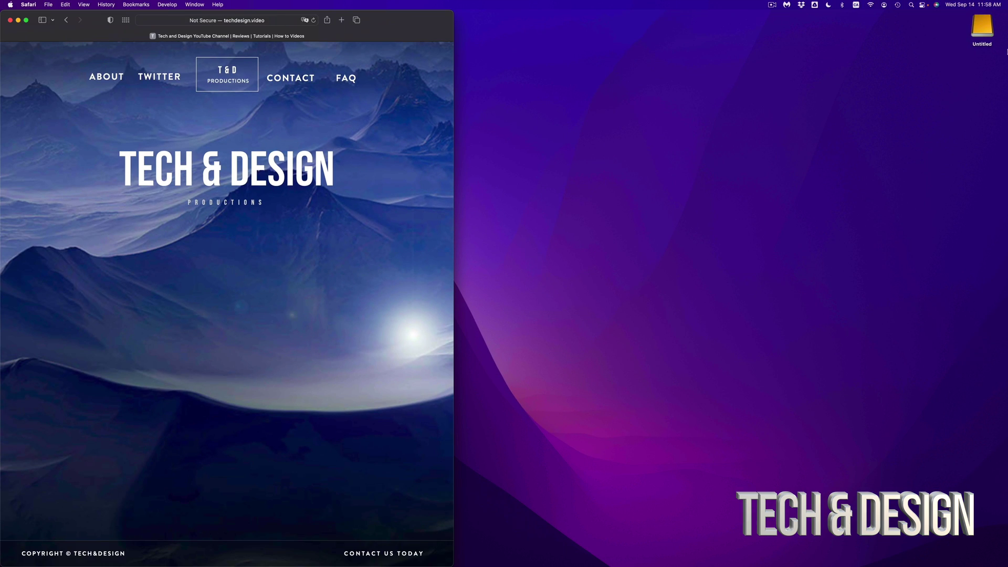
# - Move the Untitled drive icon to mid-desktop, view its empty Finder window, then close it
pyautogui.moveTo(984, 31); pyautogui.dragTo(746, 232)
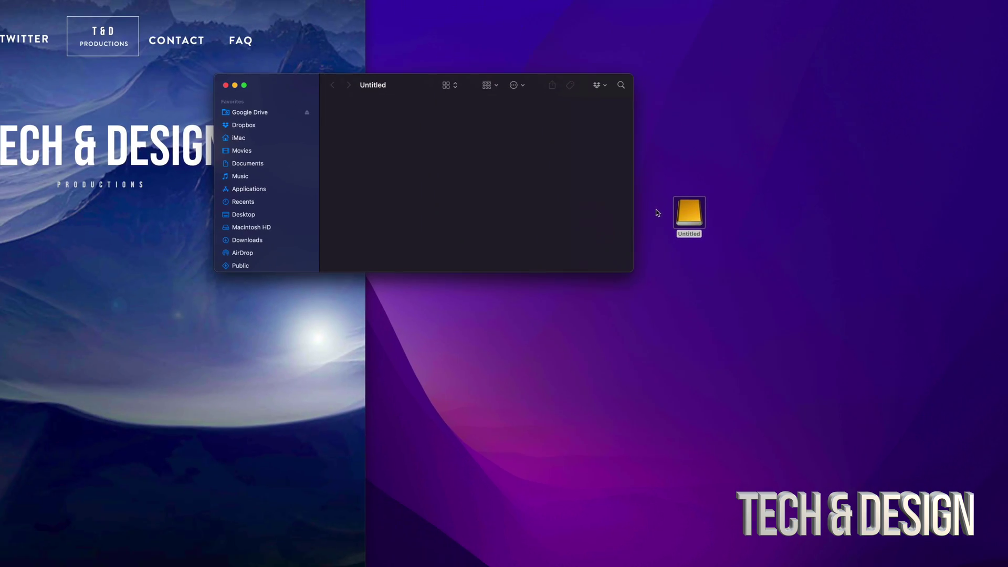
pyautogui.moveTo(407, 85); pyautogui.dragTo(622, 227)
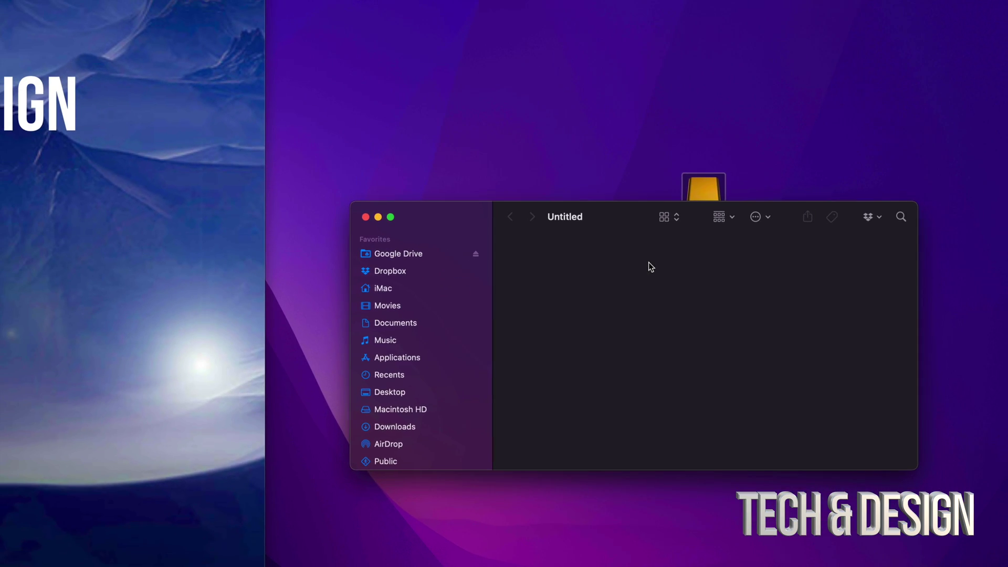
pyautogui.moveTo(627, 217); pyautogui.dragTo(596, 205)
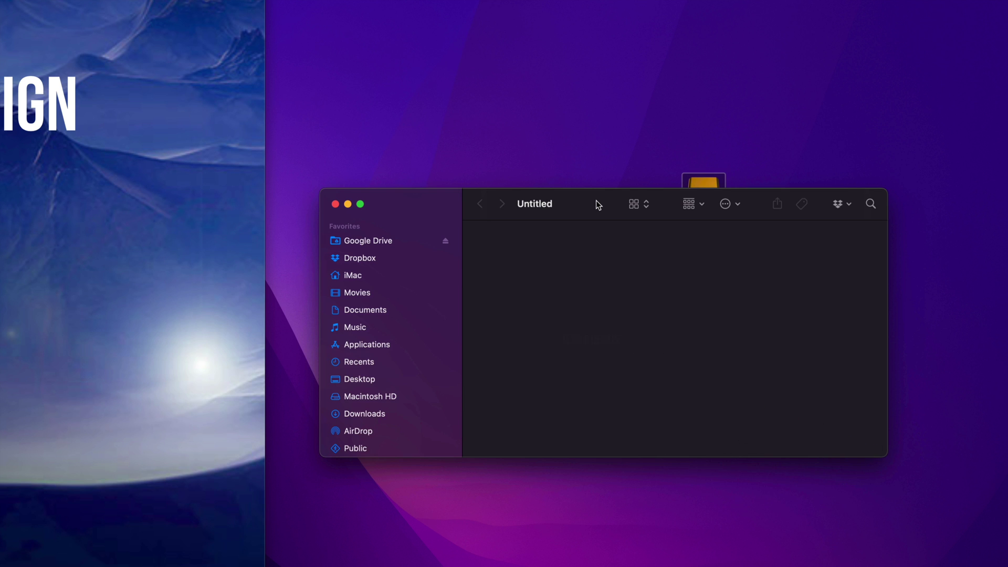
pyautogui.click(336, 204)
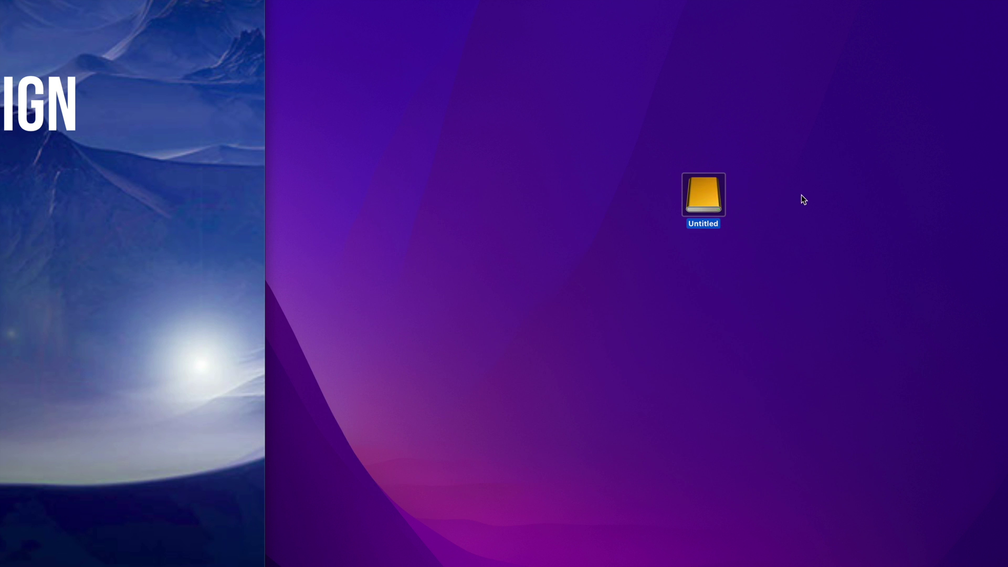
pyautogui.click(819, 150)
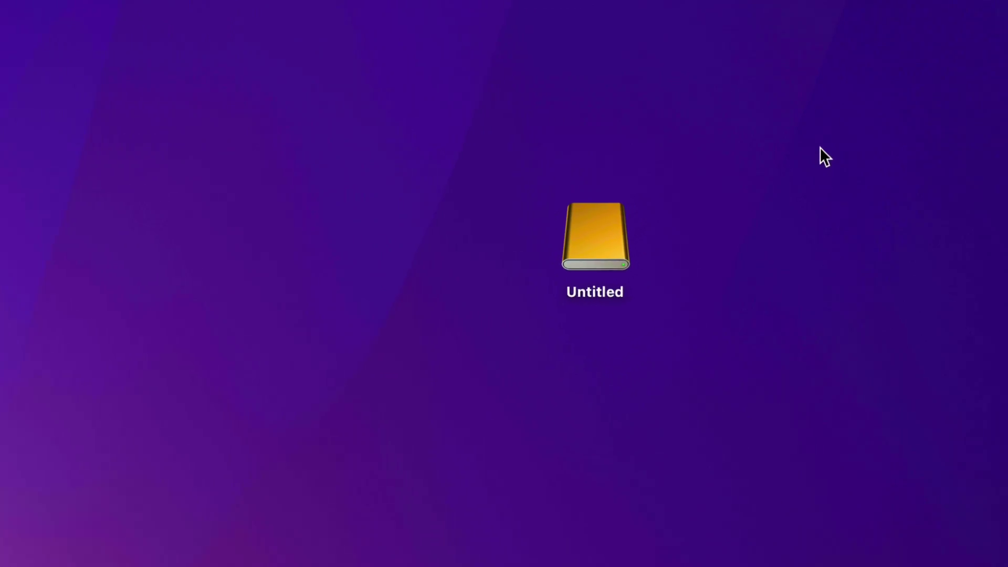